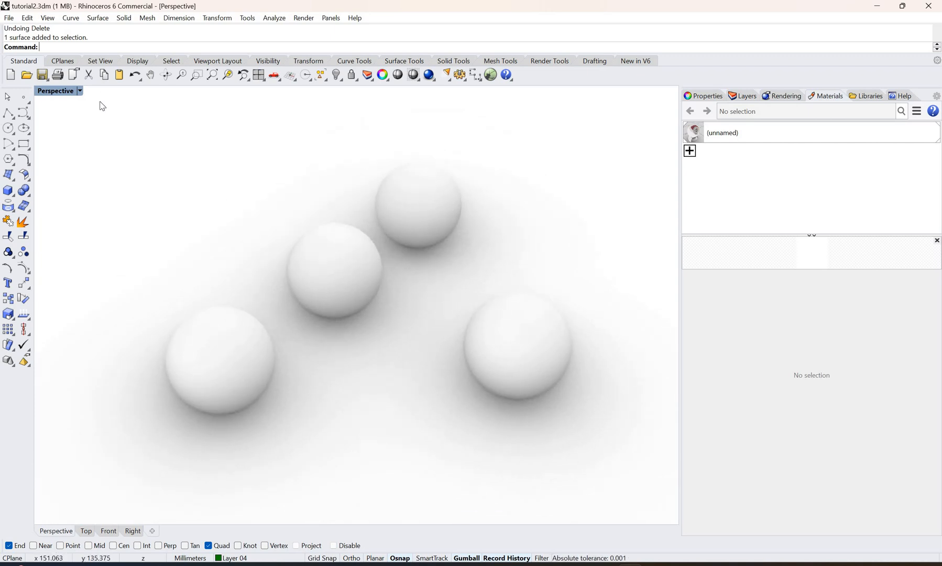
- Check the spheres in the Shaded display mode and return the Perspective viewport to Rendered
click(80, 92)
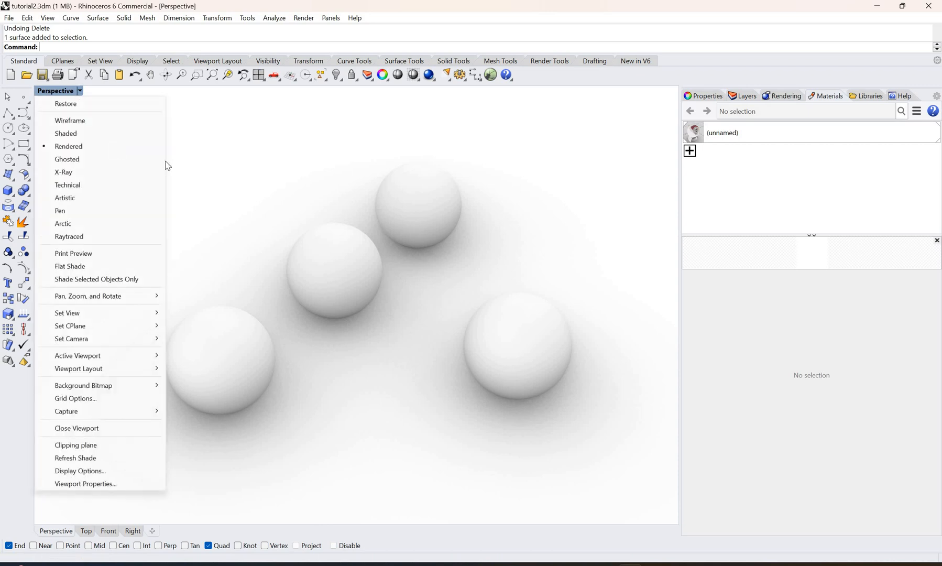
key(Return)
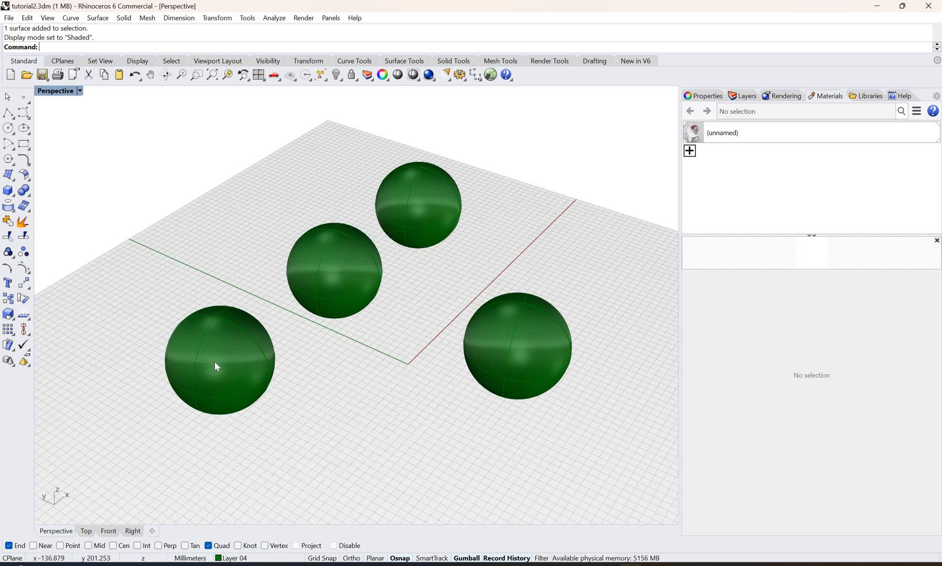
click(79, 91)
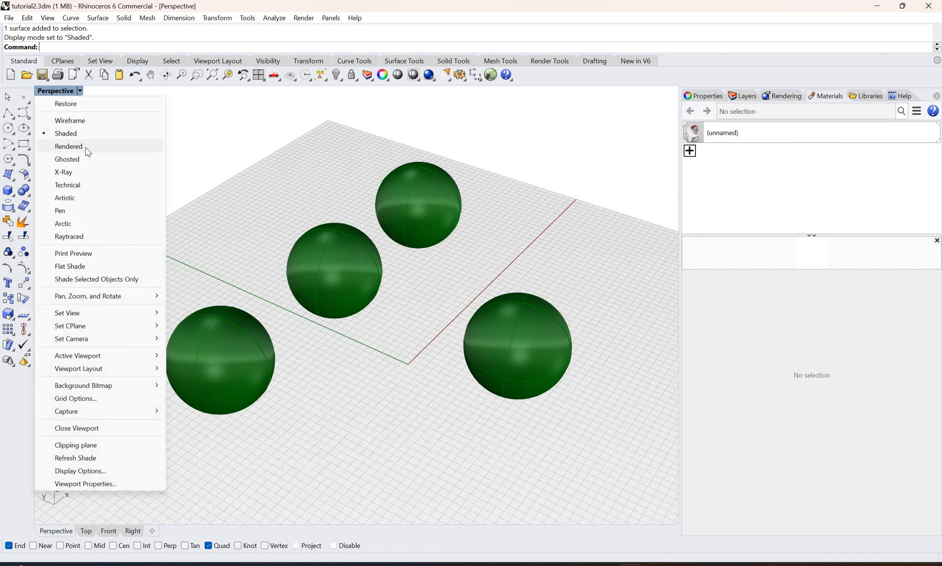
click(86, 147)
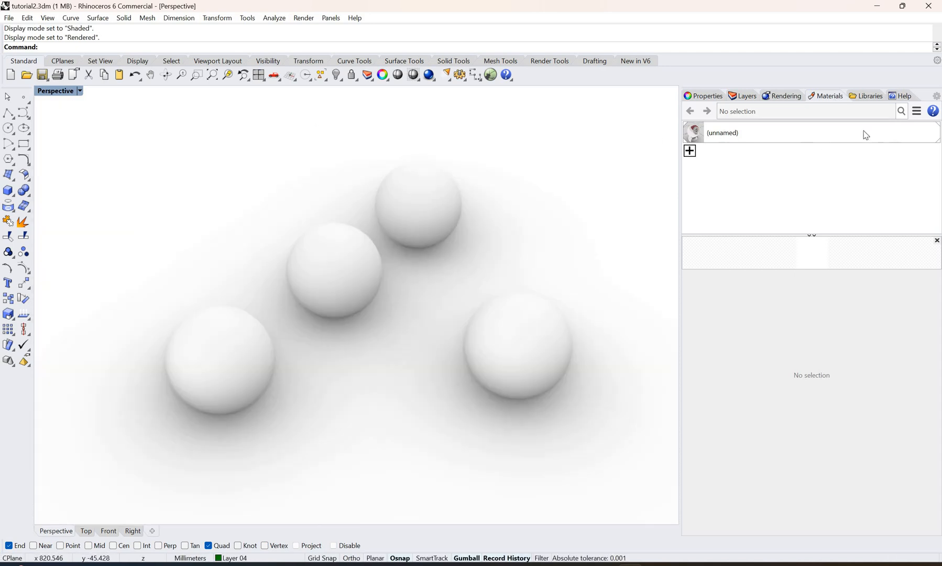
- Create a new Custom material and set its color to the tan swatch with RGB 205, 179, 139
click(689, 151)
click(722, 172)
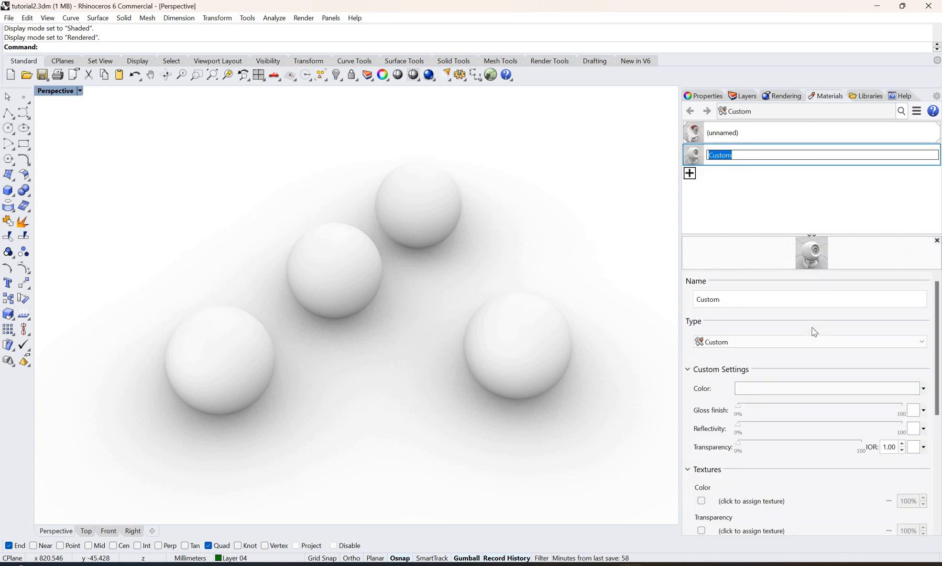
click(924, 388)
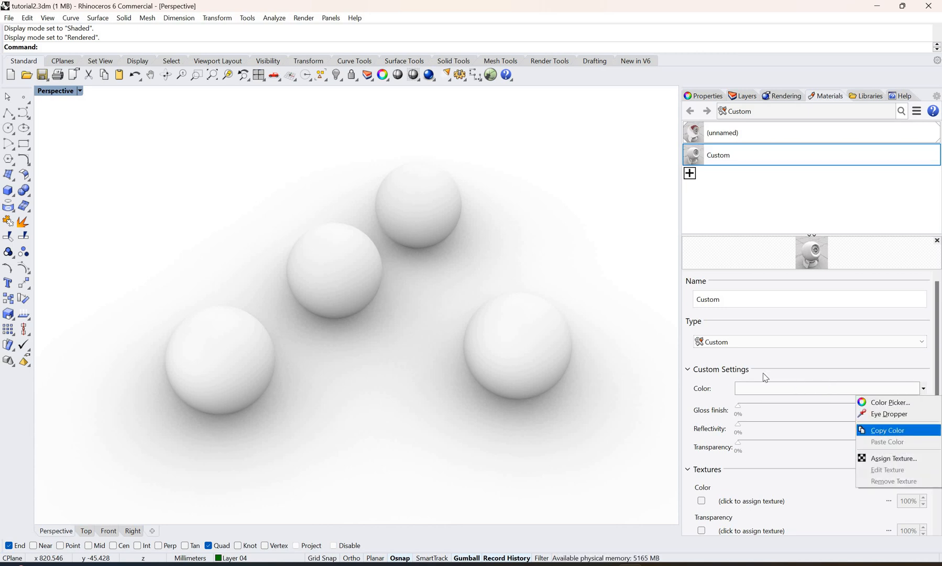
click(772, 390)
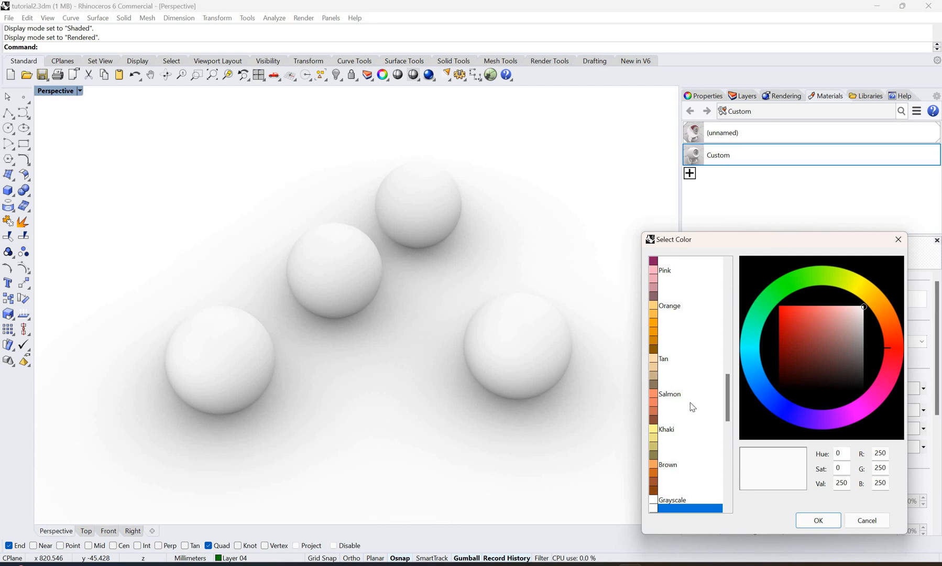
click(690, 375)
key(Return)
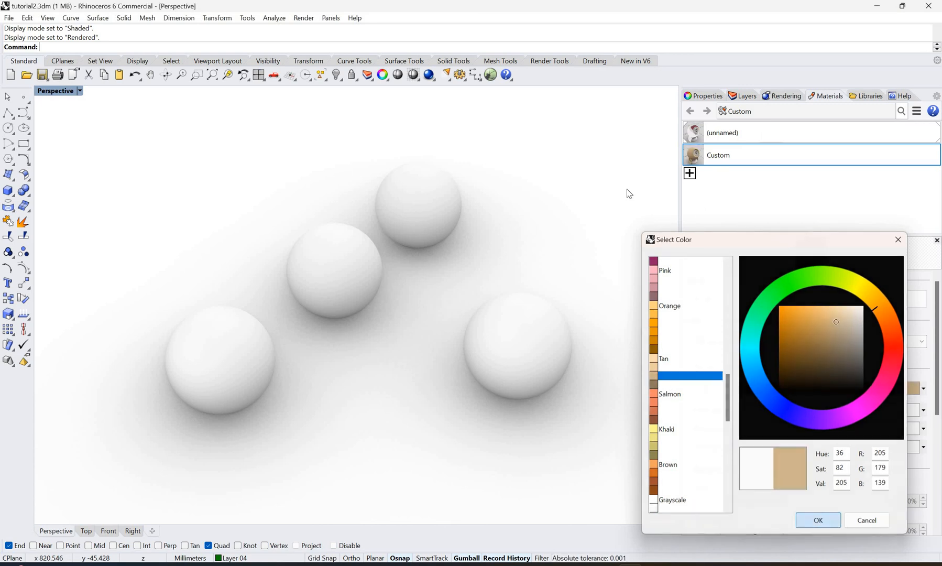
- Assign the tan Custom material to the front sphere on the right and deselect the sphere
click(522, 337)
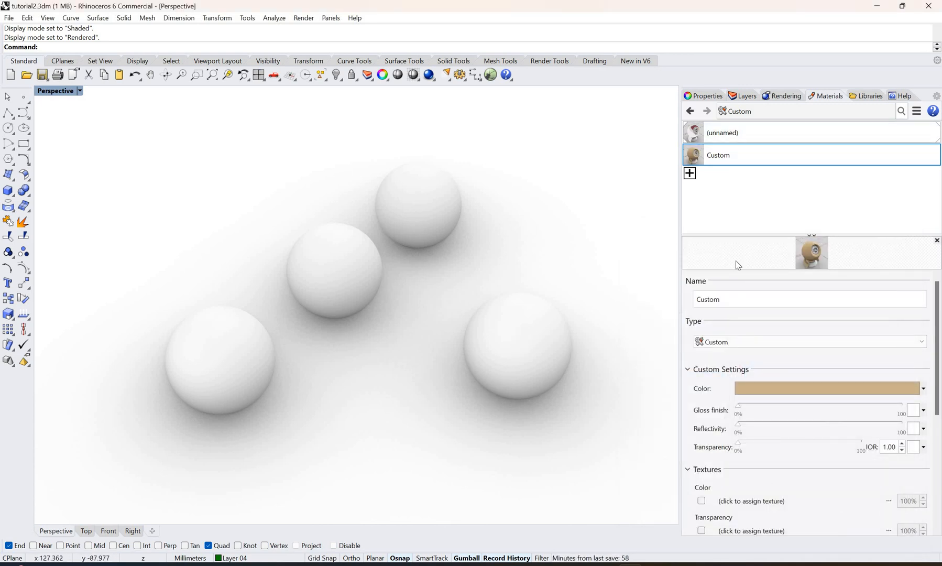
right_click(776, 157)
key(Down)
key(Return)
click(641, 282)
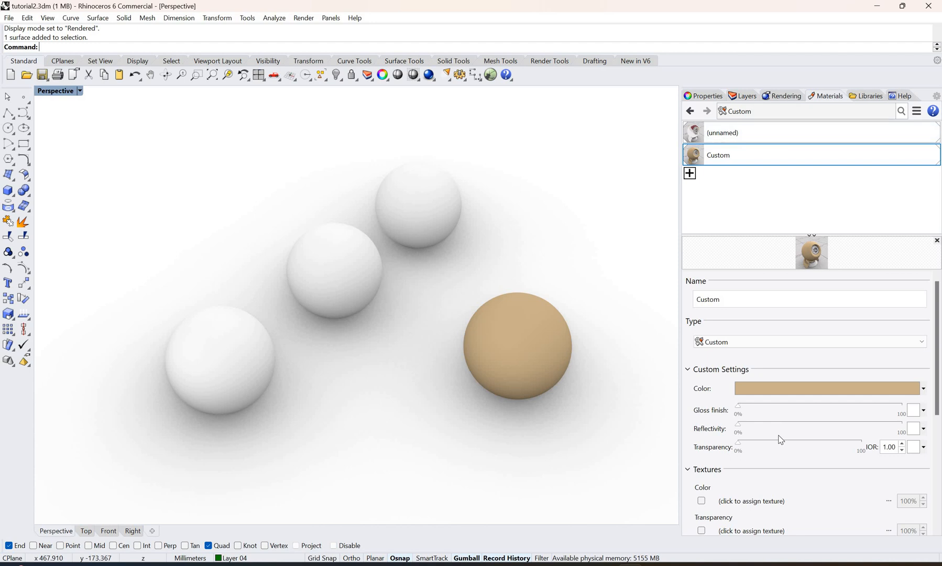
scroll(785, 481, down, 1)
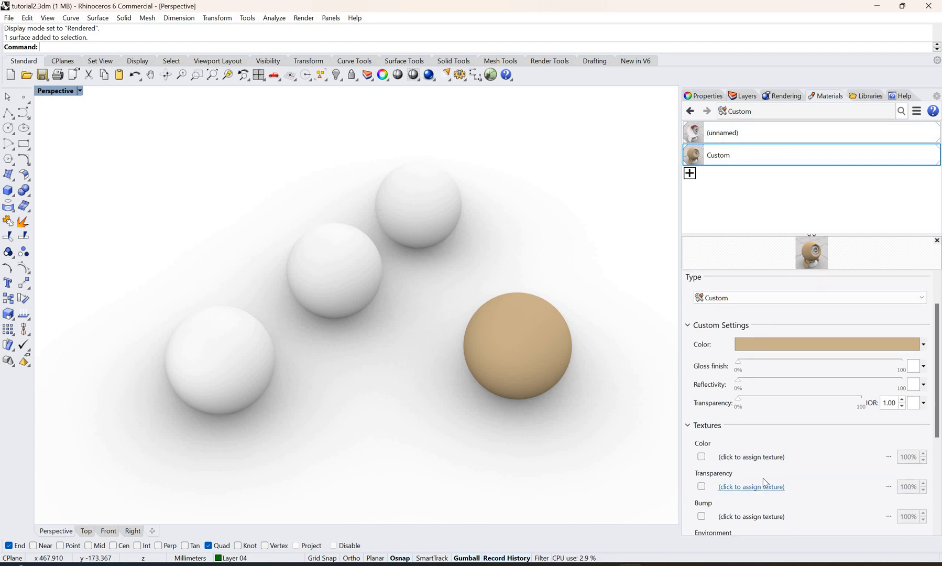
scroll(765, 482, down, 1)
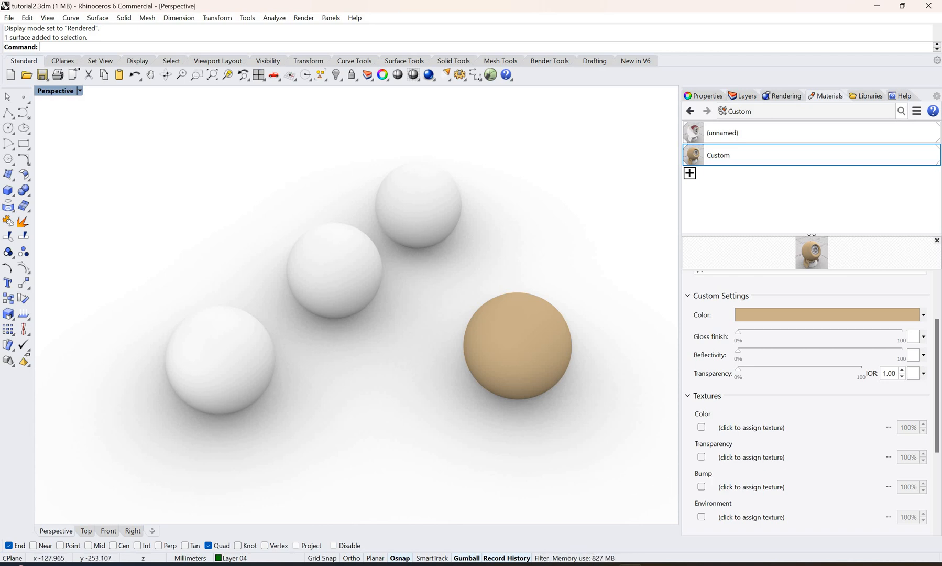
- Switch to the web browser, search Google for polyhaven and open the Poly Haven website
mouse_move(508, 565)
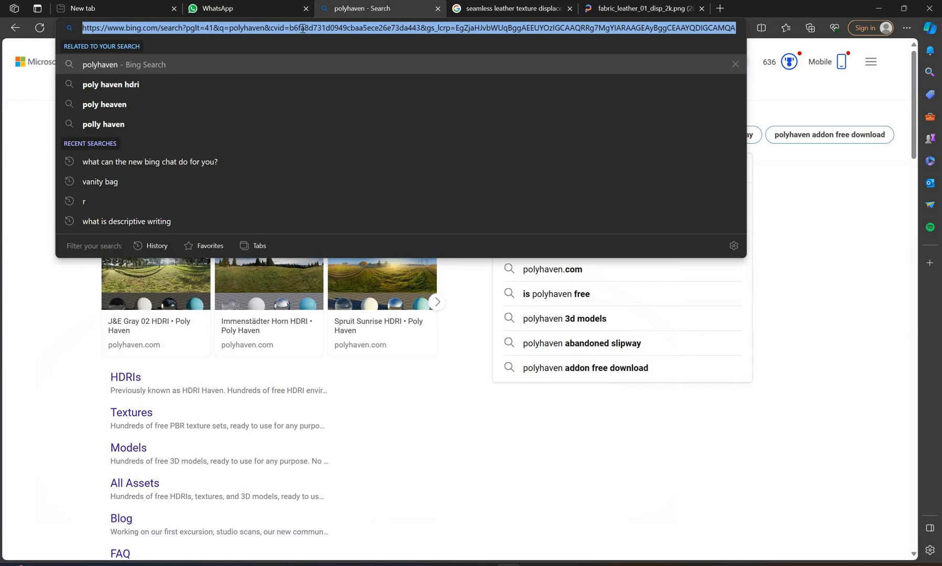
text(google)
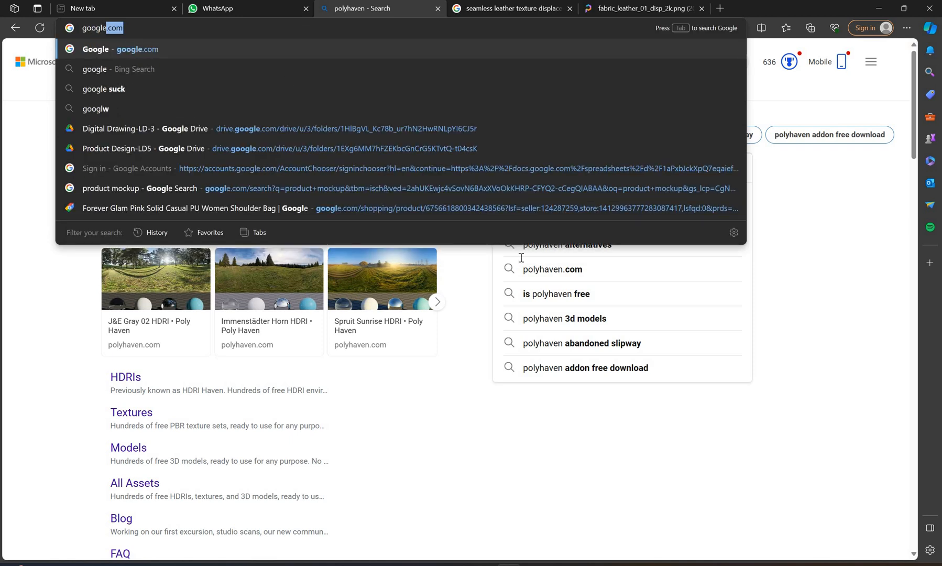
key(Return)
click(476, 265)
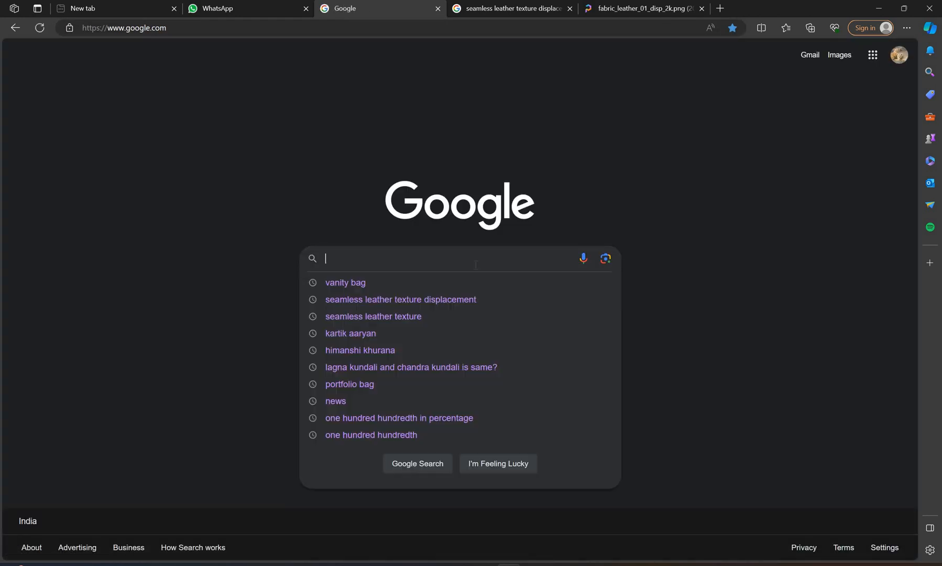
text(polyhave)
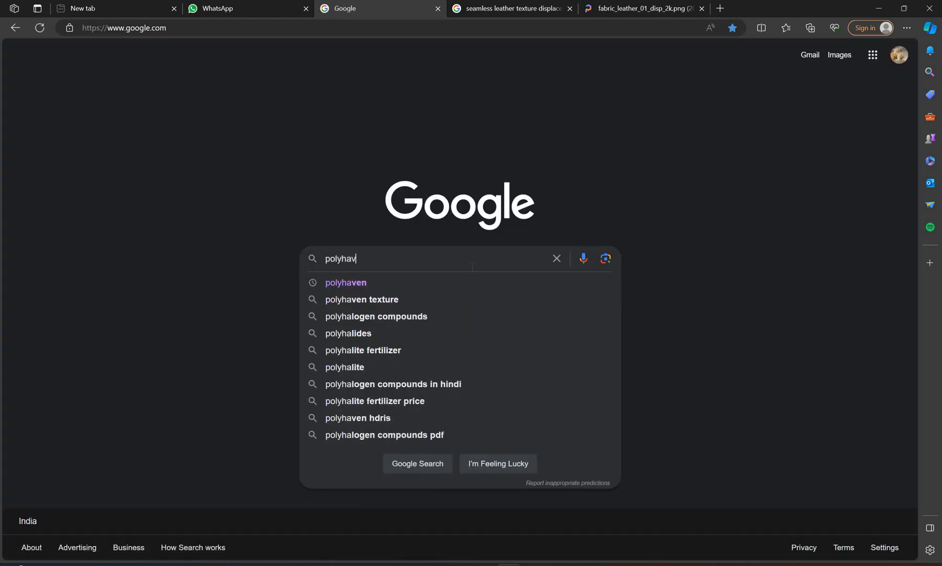
click(420, 279)
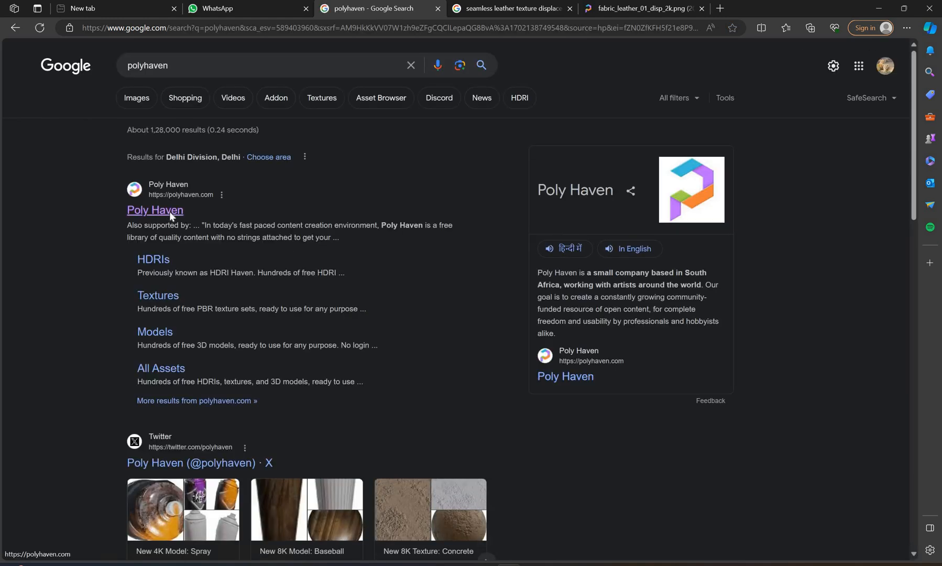
click(169, 211)
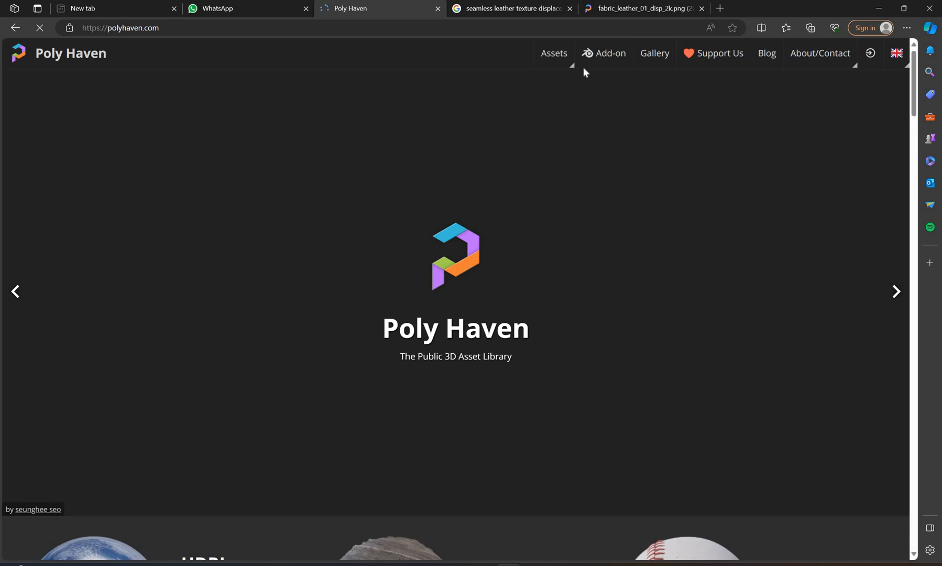
- Browse the Fabric category of Poly Haven's textures and open the Brown Leather texture
mouse_move(558, 59)
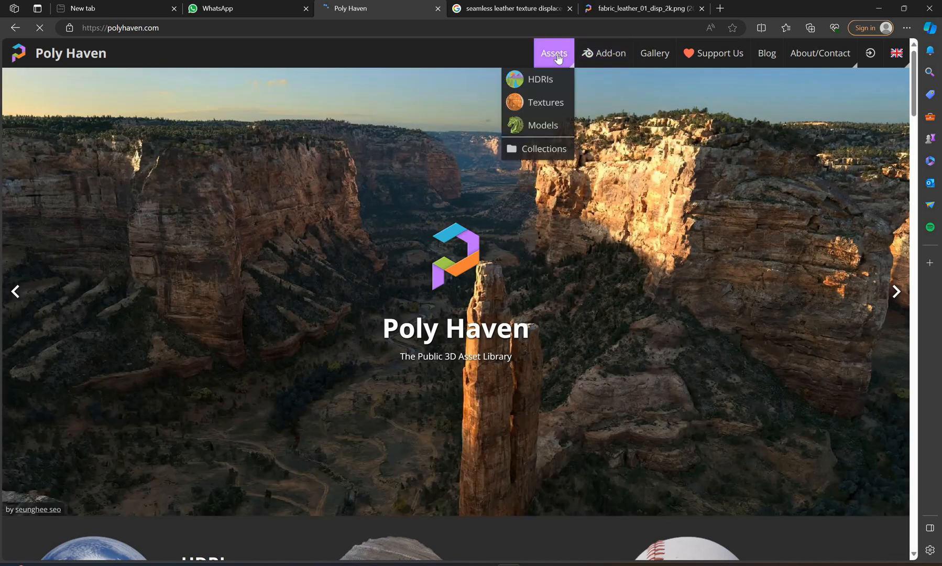
click(545, 107)
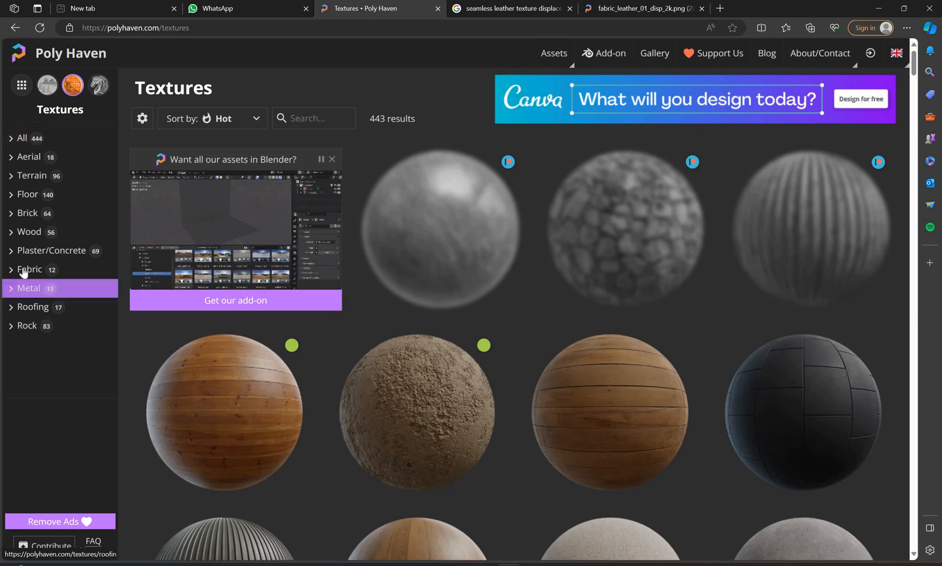
click(23, 269)
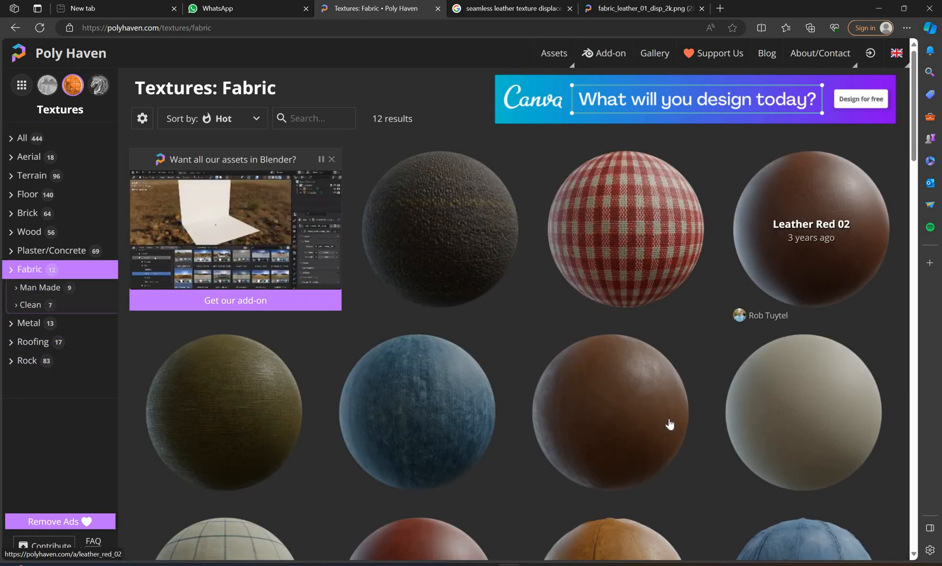
scroll(664, 418, down, 3)
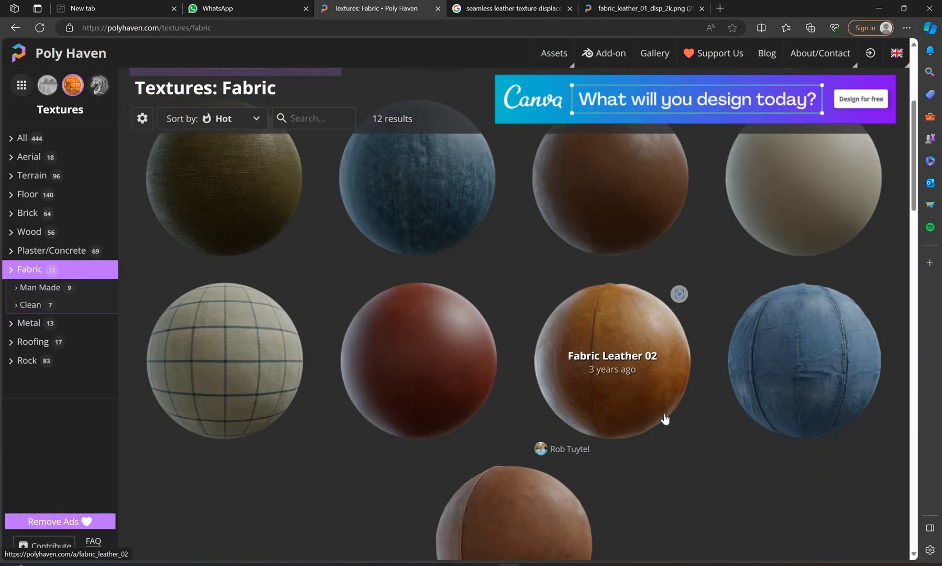
scroll(665, 418, up, 1)
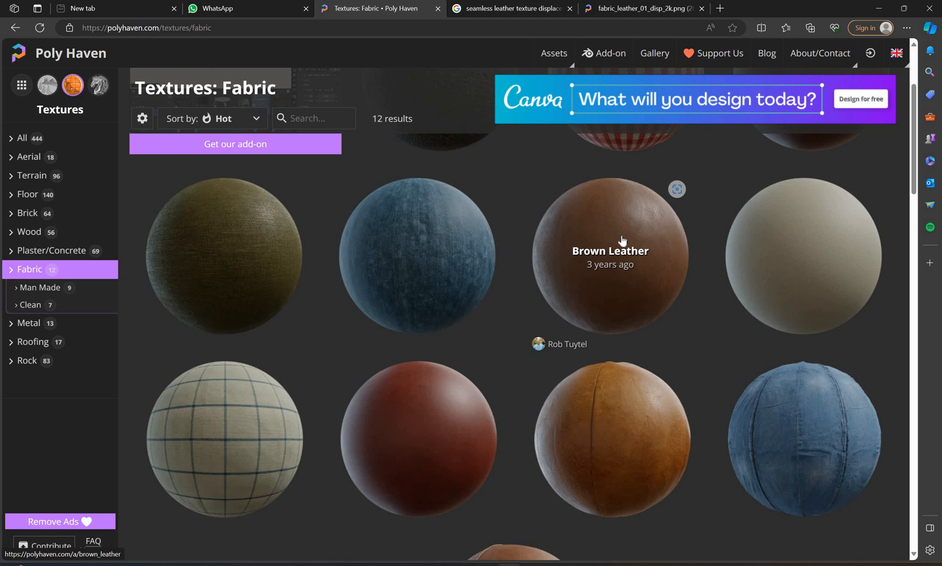
scroll(622, 239, down, 3)
scroll(623, 242, up, 3)
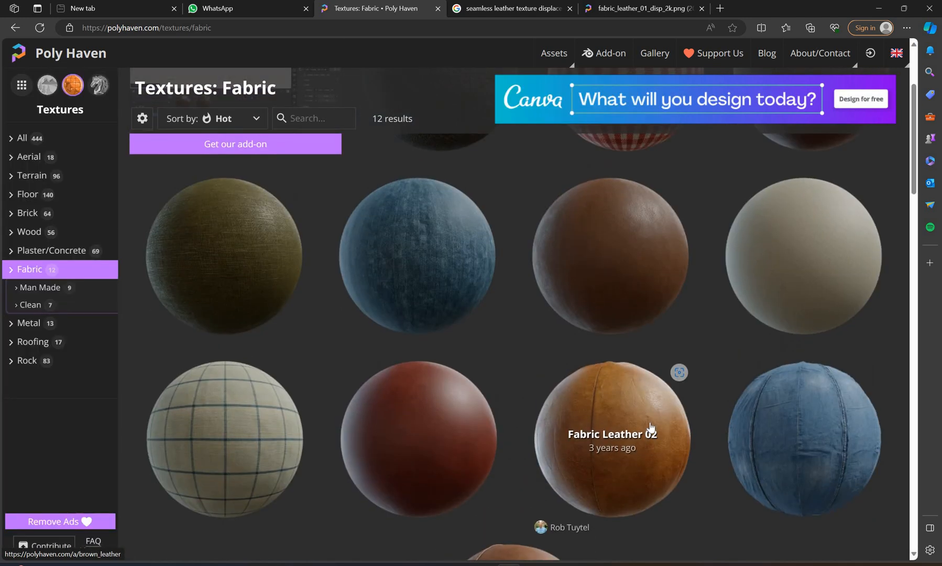
click(618, 227)
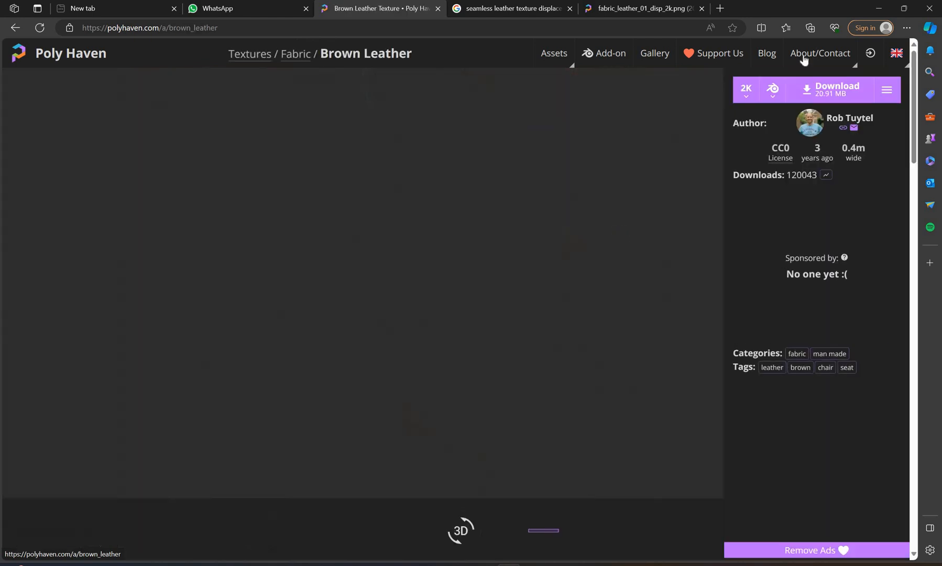
- Download the Brown Leather texture at 2K resolution
click(747, 90)
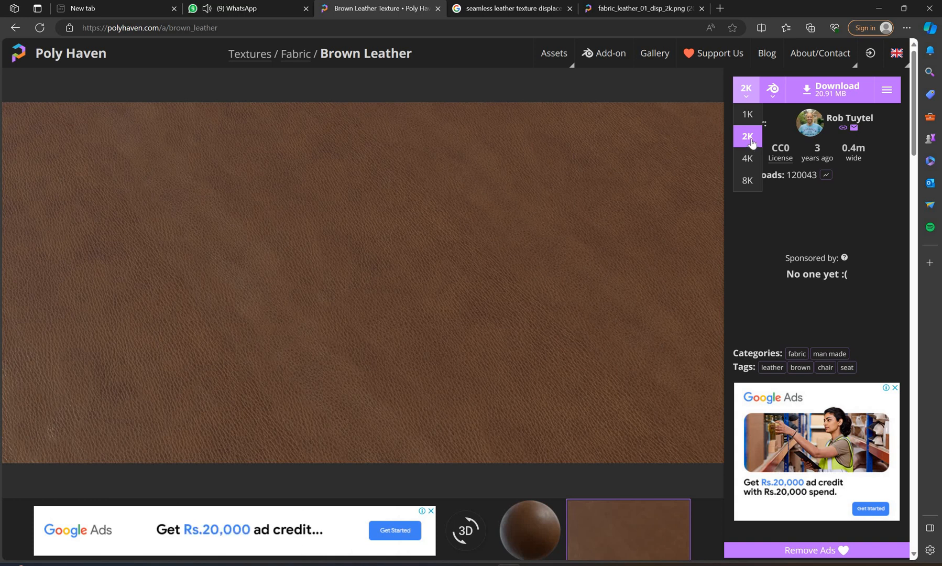
click(751, 142)
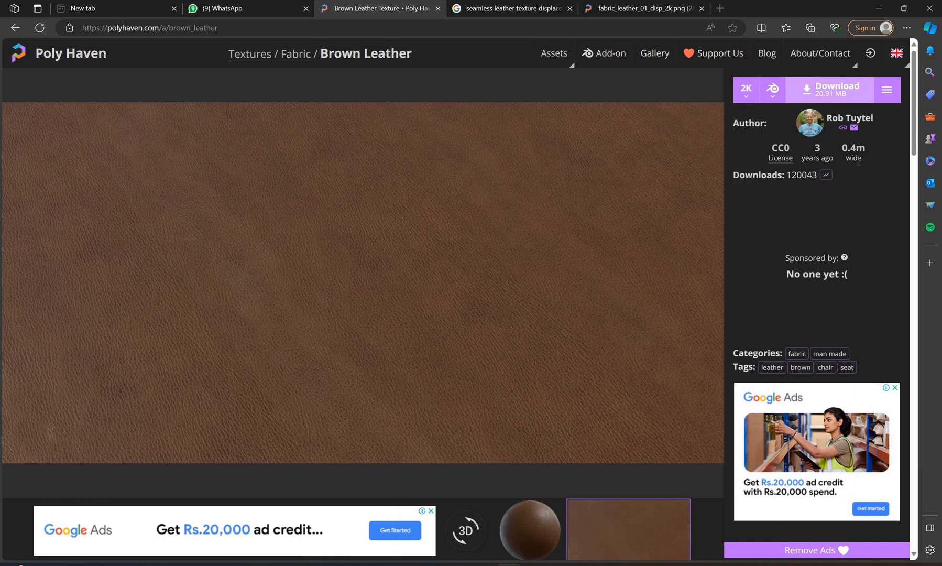
click(834, 89)
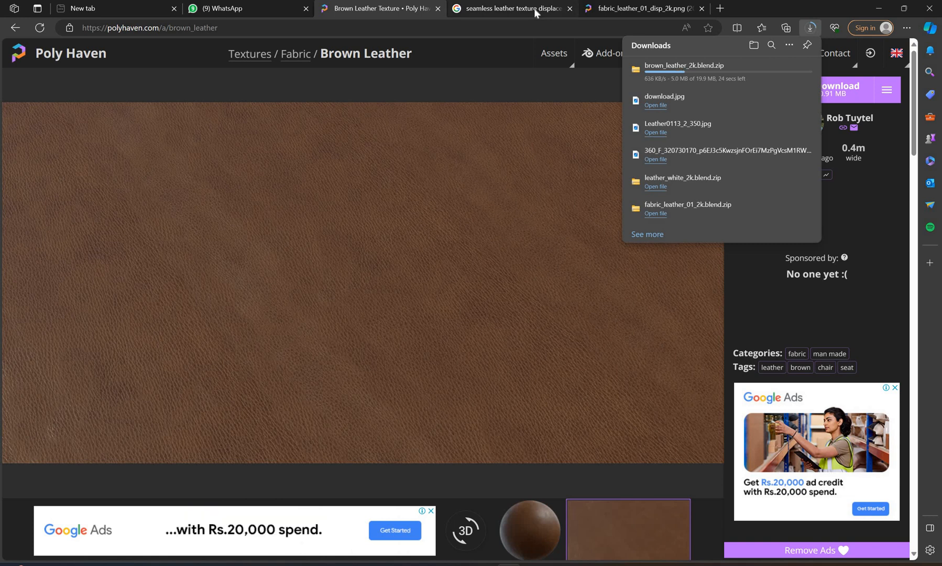
- Preview several leather images in the already open Google image results for seamless leather texture displacement
key(ctrl+Tab)
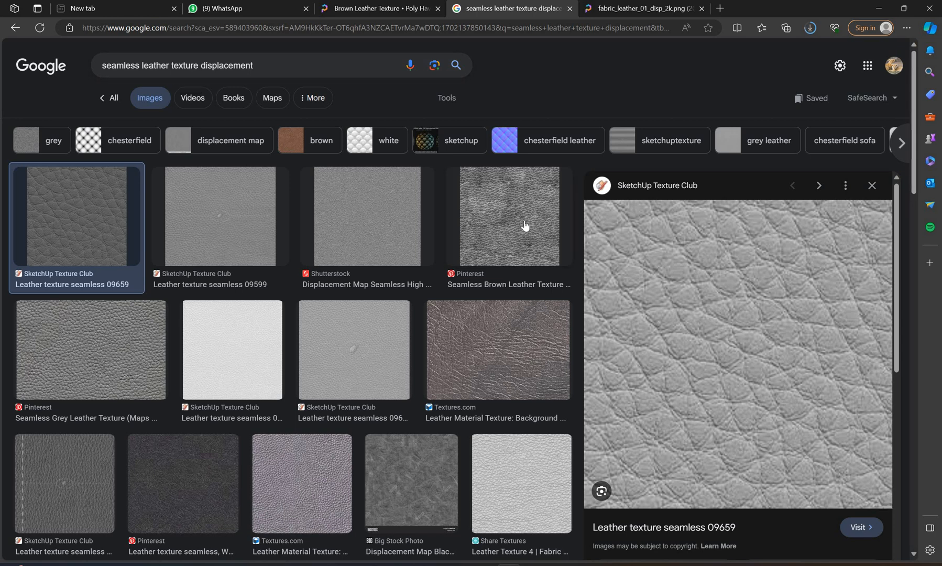
click(524, 246)
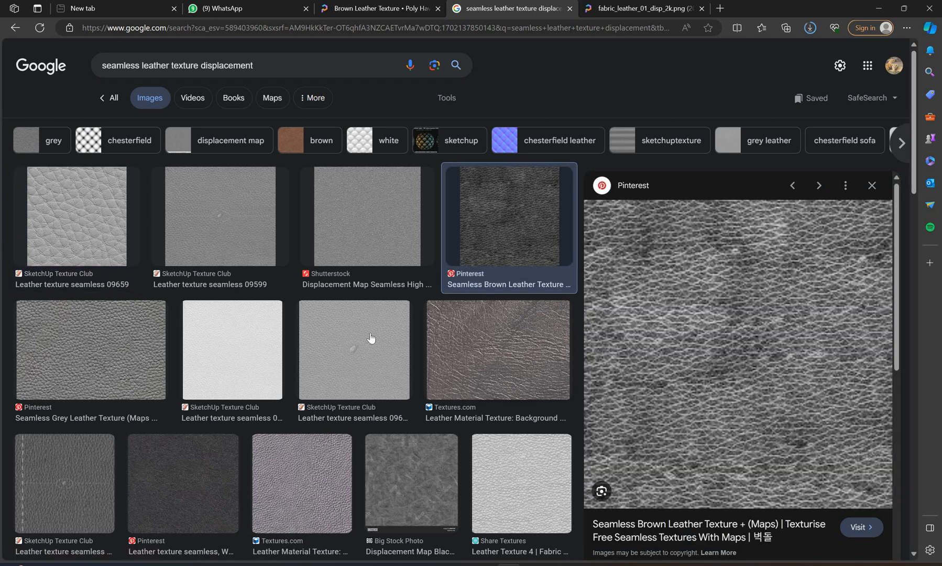
click(369, 337)
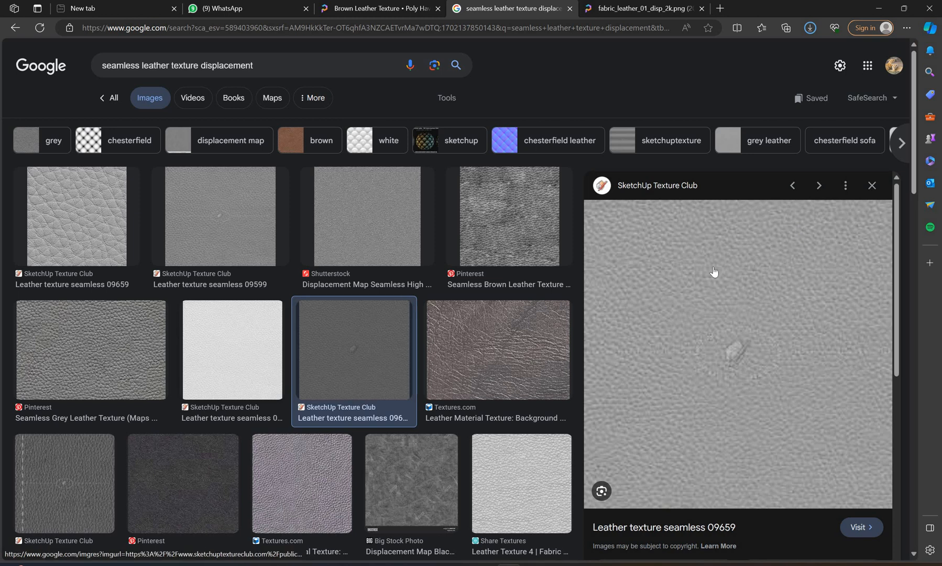
key(Left)
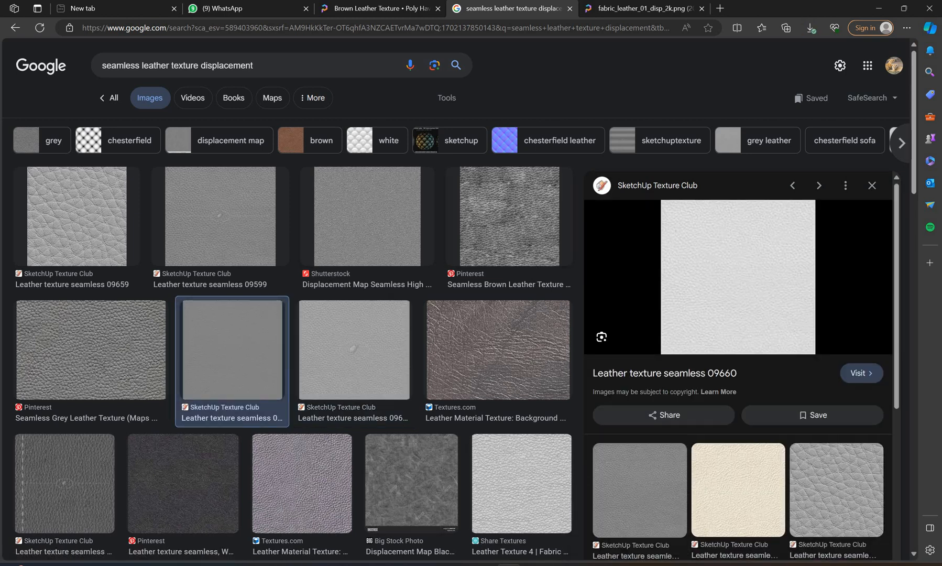
- Switch back to Rhinoceros and view the spheres from a slightly different angle
key(alt+Tab)
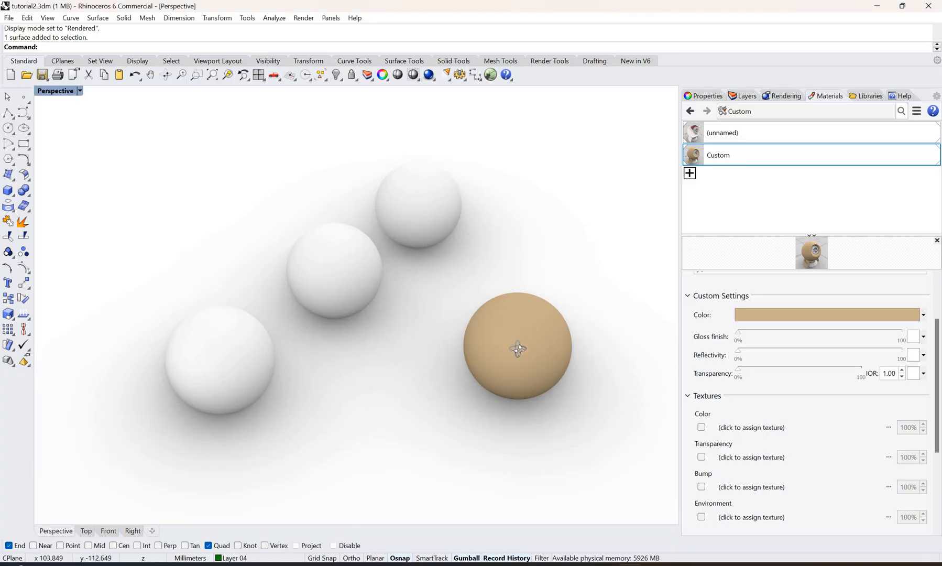
right_drag(516, 346, 470, 308)
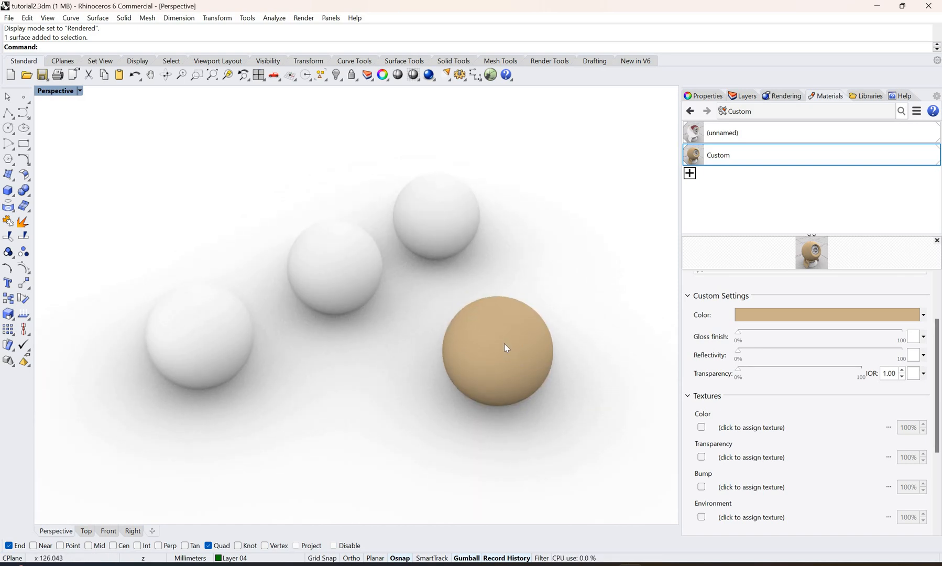
mouse_move(524, 327)
right_down()
mouse_move(631, 214)
mouse_move(520, 341)
right_up()
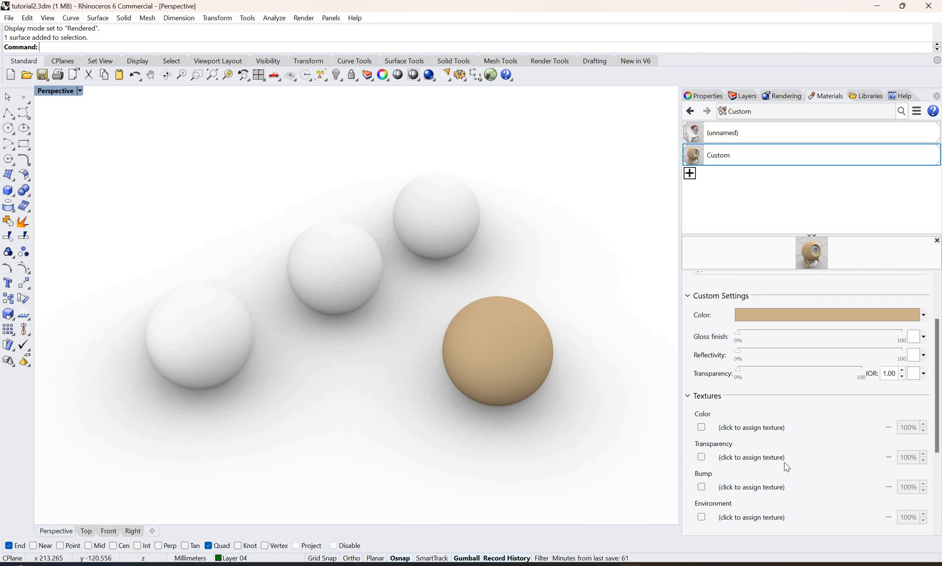
- Load the Leather0113_2_350 image as the Custom material's bump texture
scroll(753, 463, down, 2)
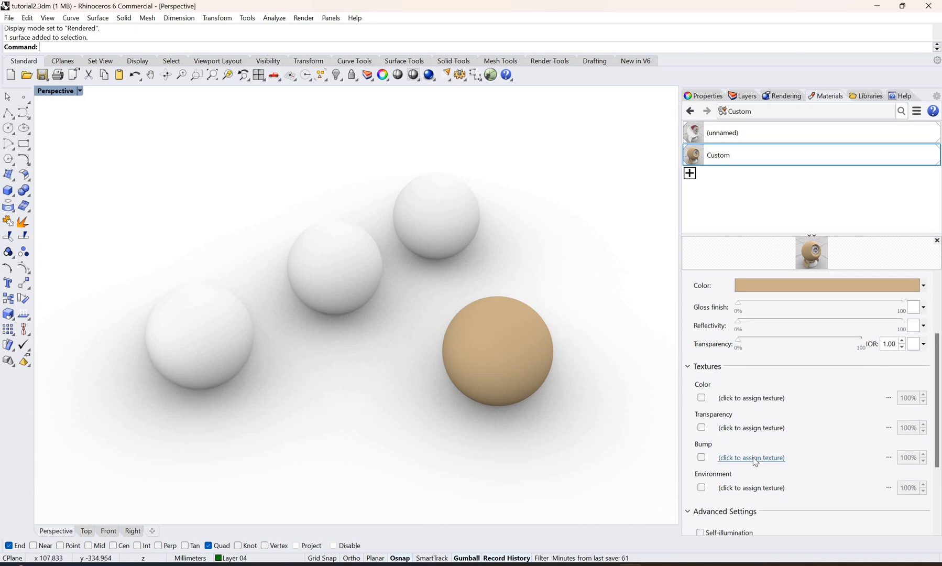
click(755, 459)
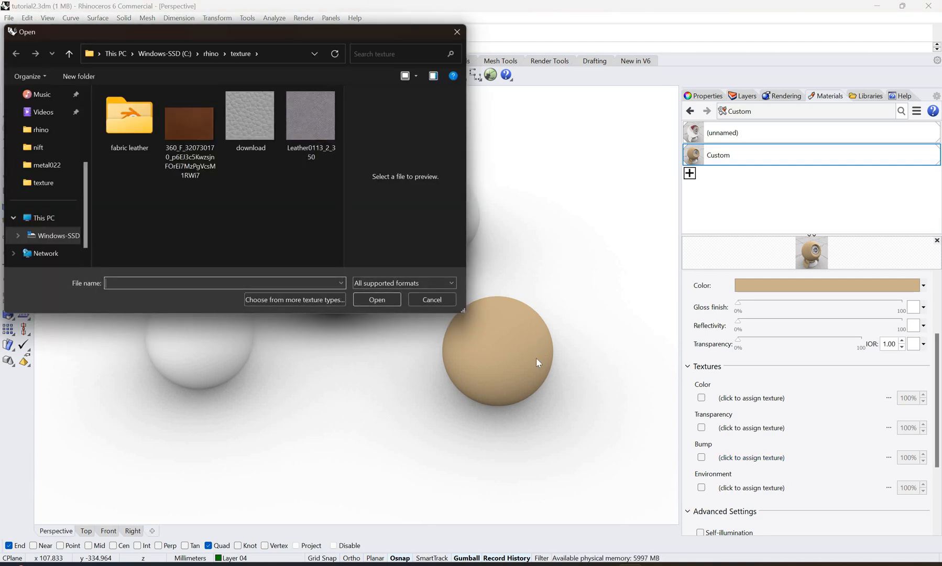
key(Escape)
click(545, 364)
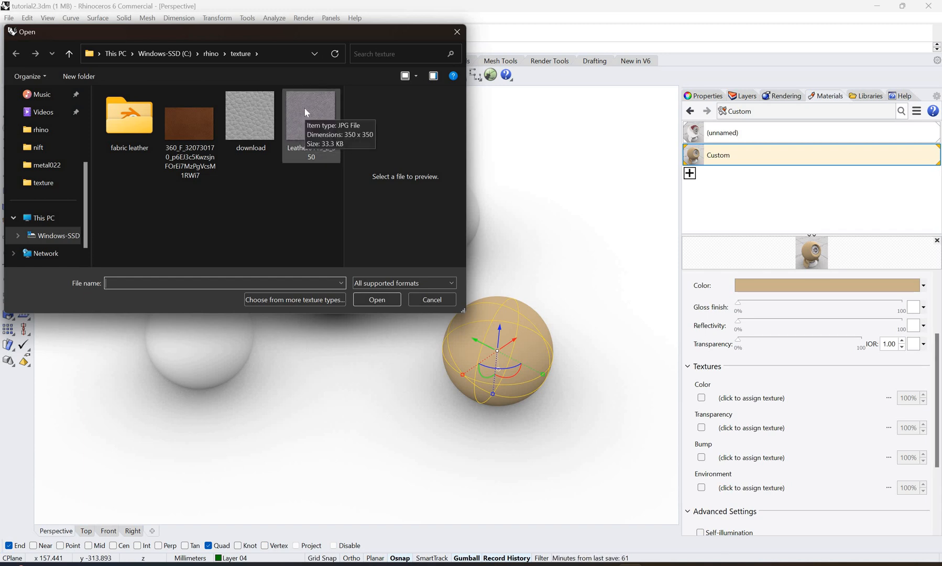
click(311, 120)
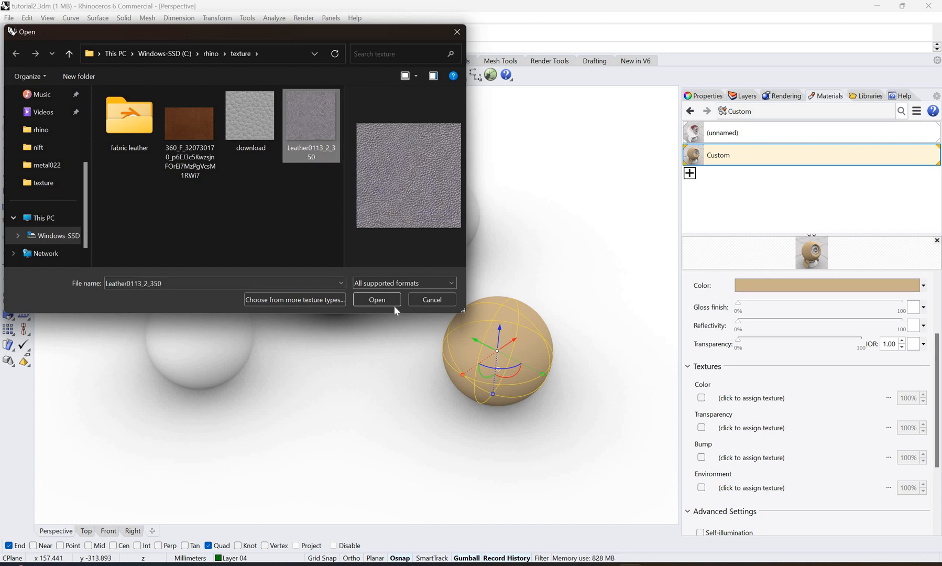
key(Return)
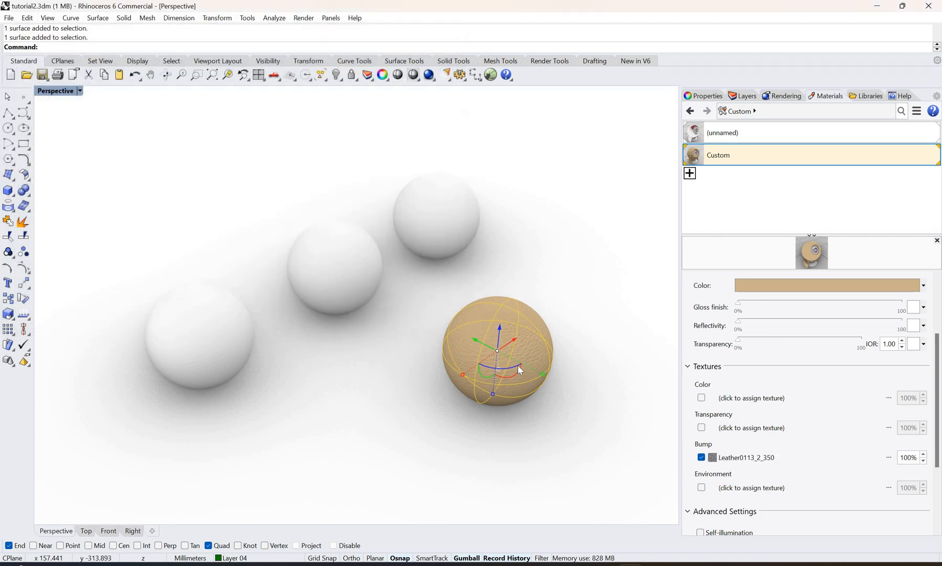
- Set the U and V repeat of the Custom material's leather bump texture to 5
scroll(470, 338, up, 2)
scroll(502, 326, up, 2)
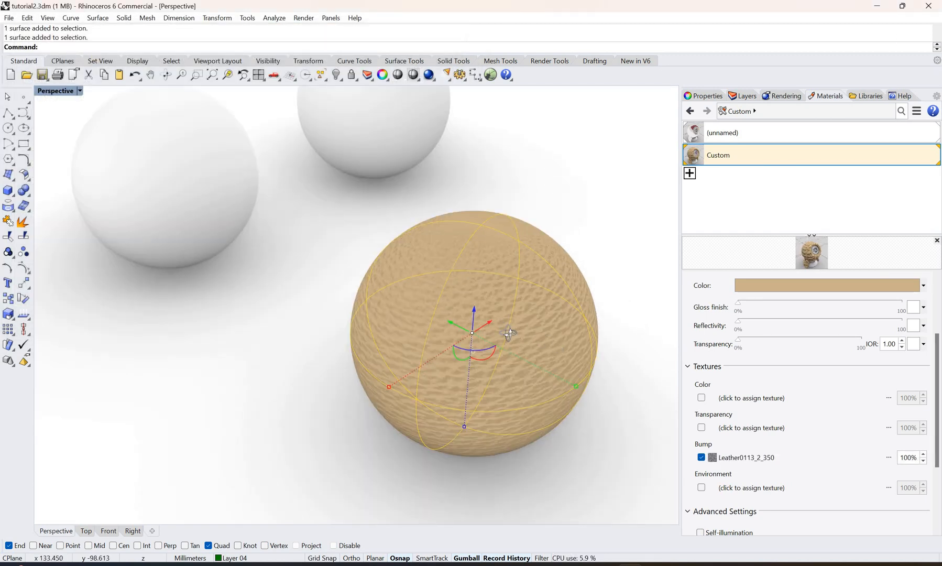
right_drag(508, 334, 316, 321)
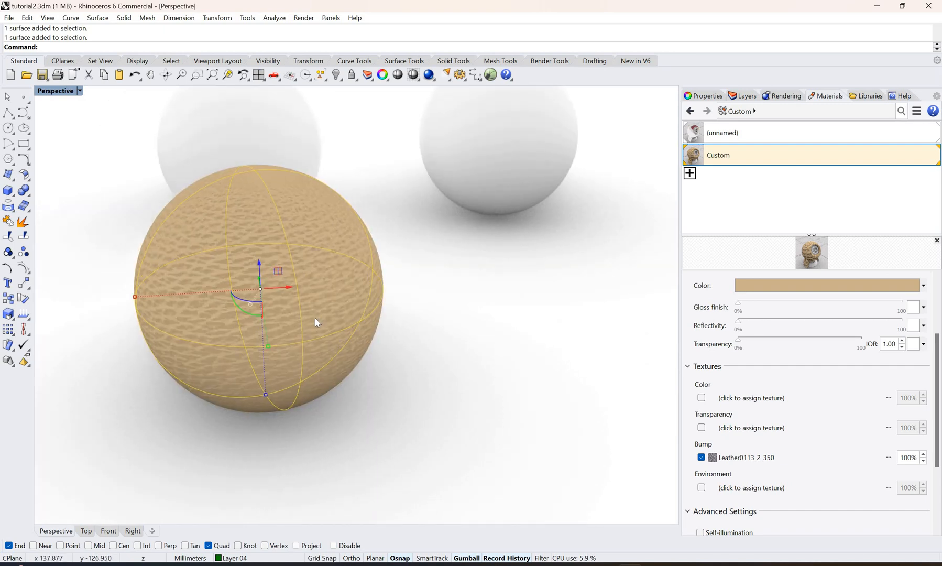
scroll(315, 317, up, 2)
scroll(330, 337, down, 5)
right_drag(345, 338, 409, 344)
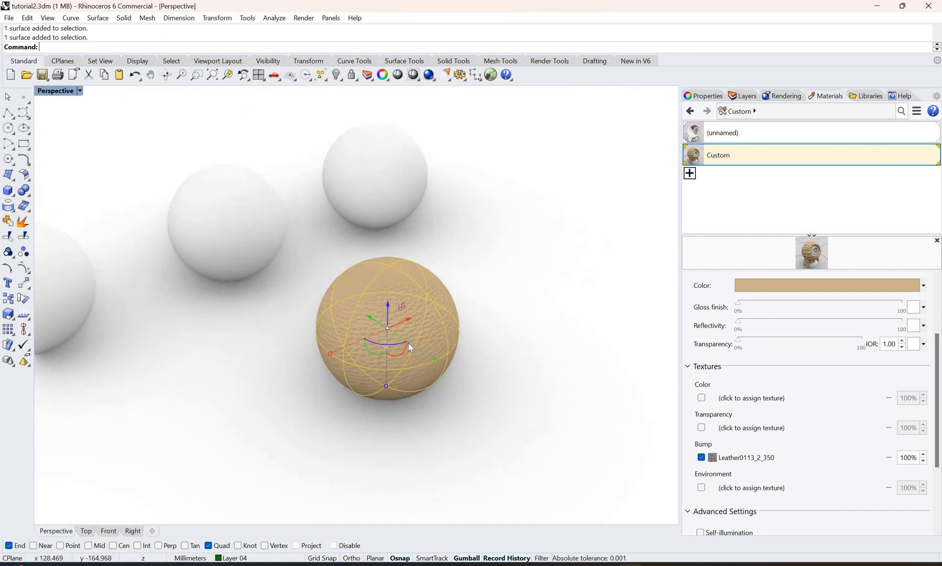
click(748, 459)
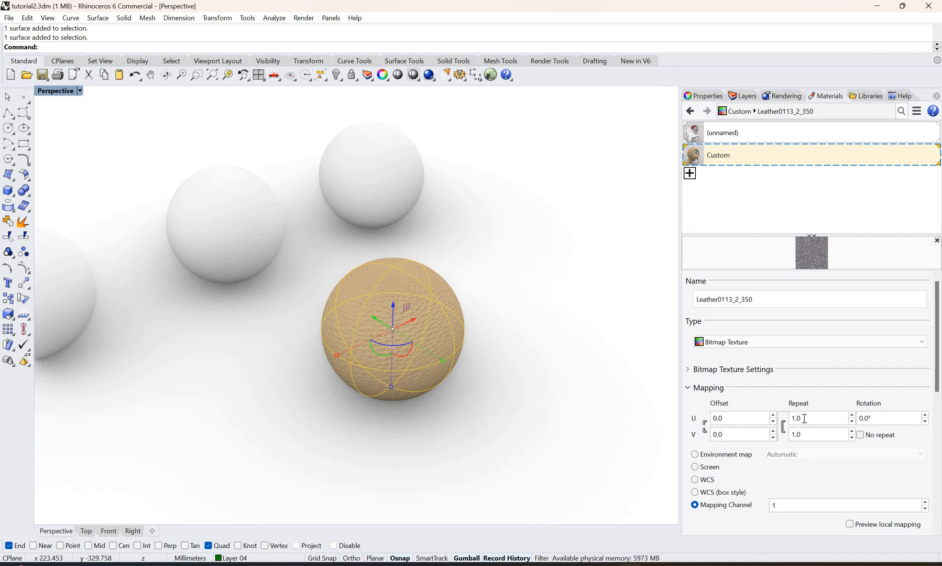
text(5)
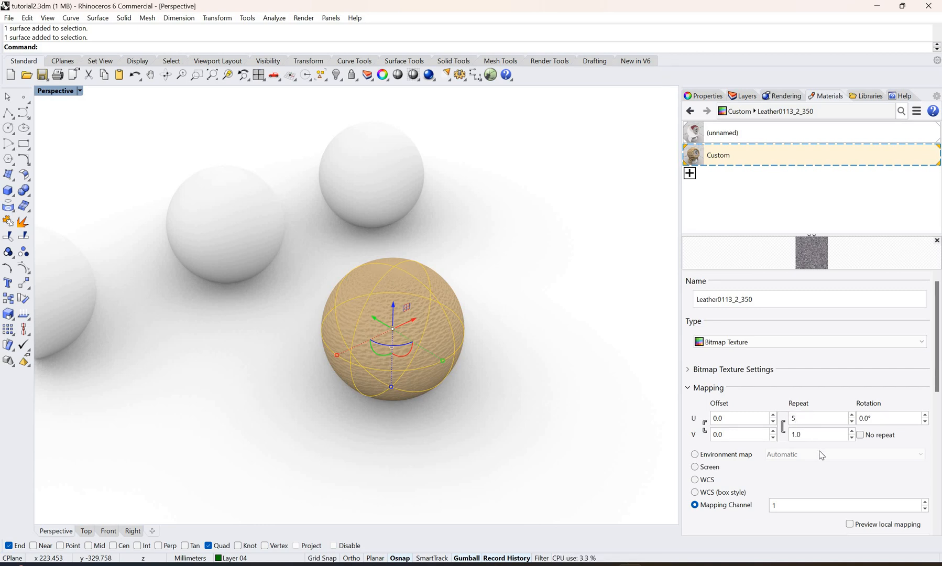
key(Return)
- Examine the rescaled leather bump on the sphere's surface up close
scroll(418, 322, up, 5)
scroll(426, 329, up, 2)
scroll(405, 338, down, 5)
scroll(316, 354, up, 2)
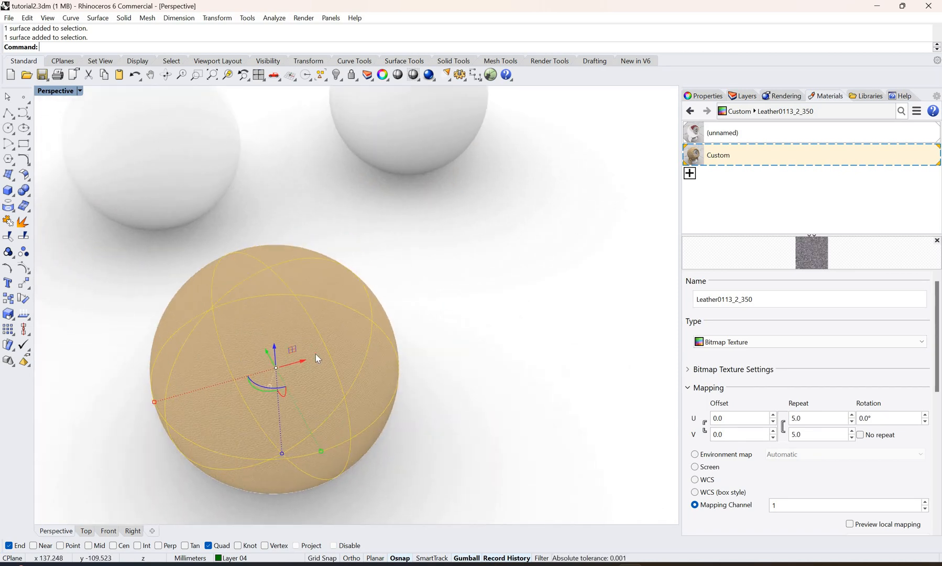
scroll(315, 353, up, 2)
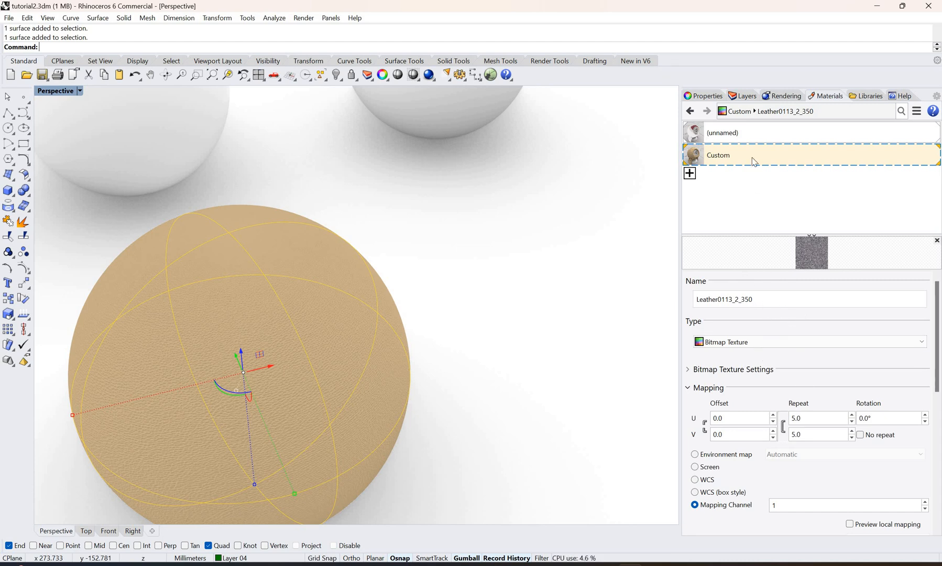
scroll(811, 410, down, 1)
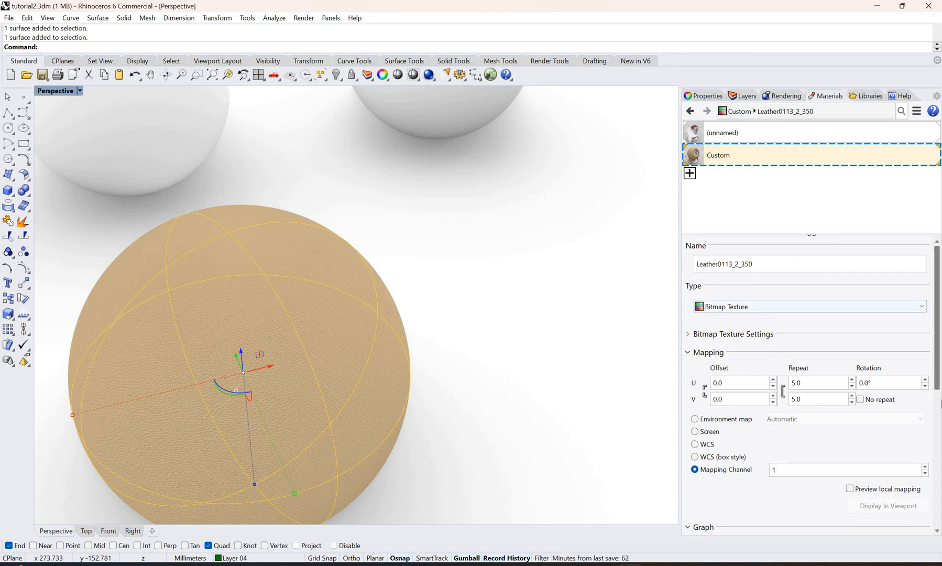
scroll(938, 294, down, 6)
- Try SeaGreen, Purple and Light Gray as the Custom material's color
key(alt+Left)
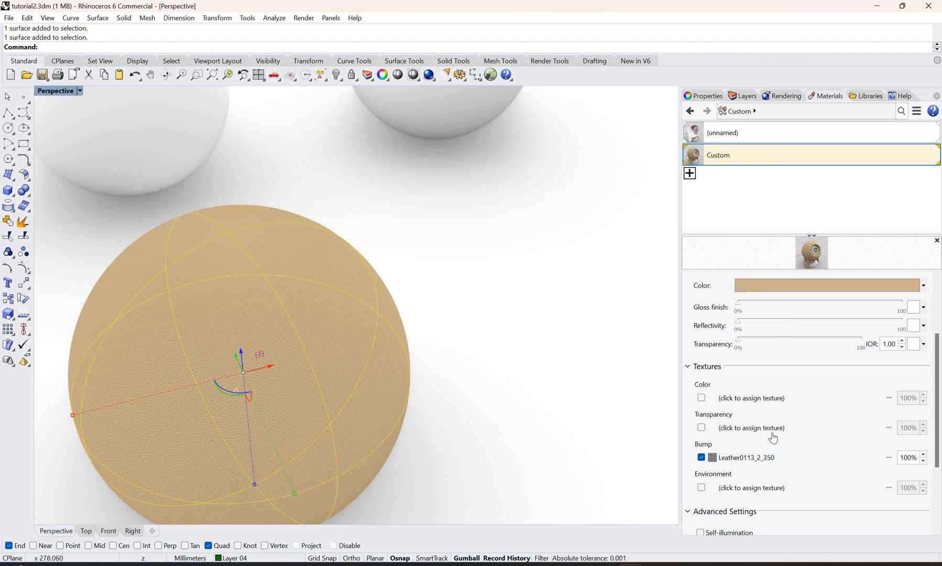
click(793, 284)
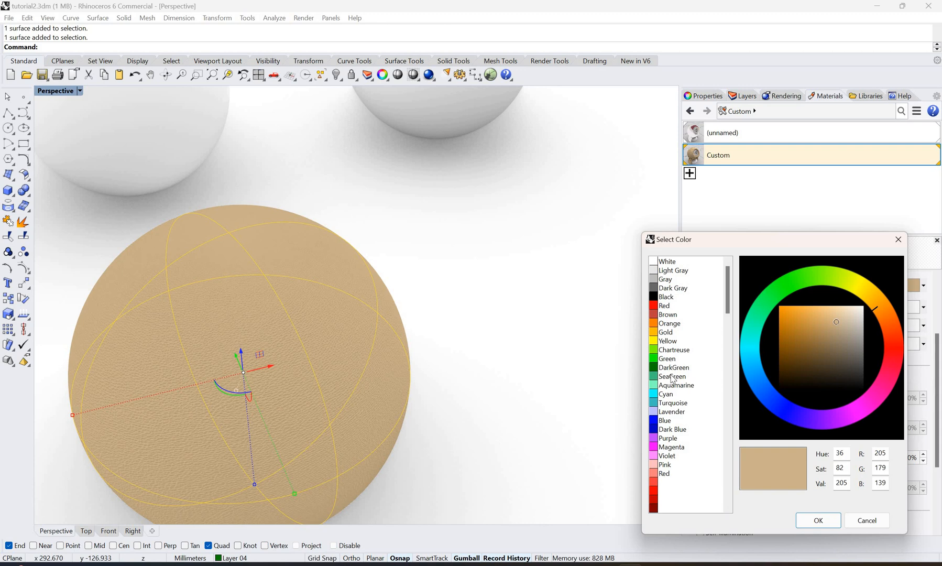
click(672, 376)
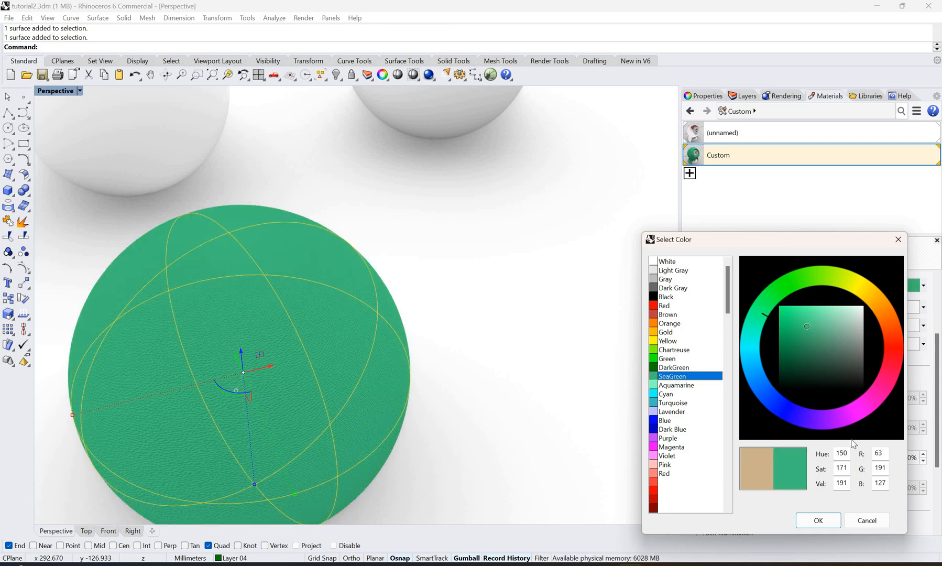
click(670, 439)
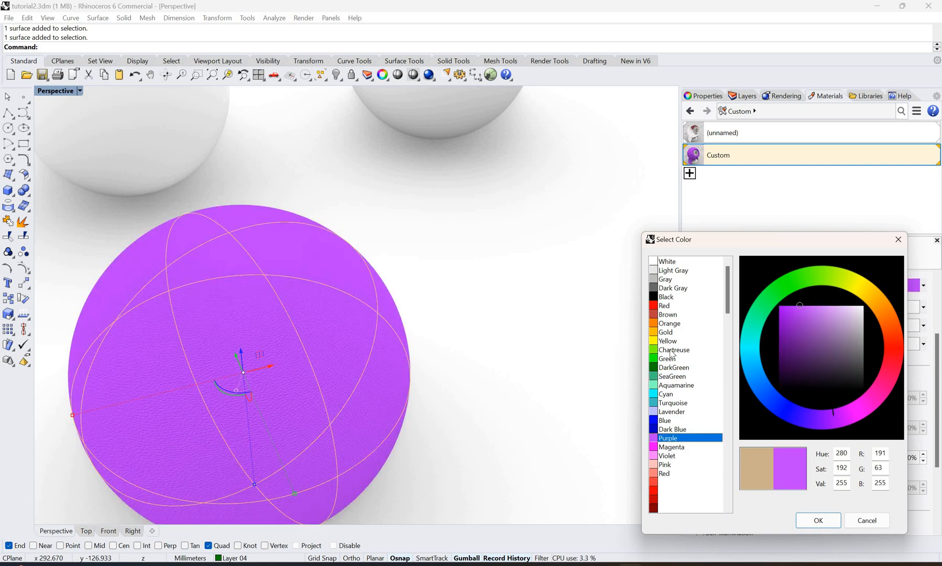
click(669, 271)
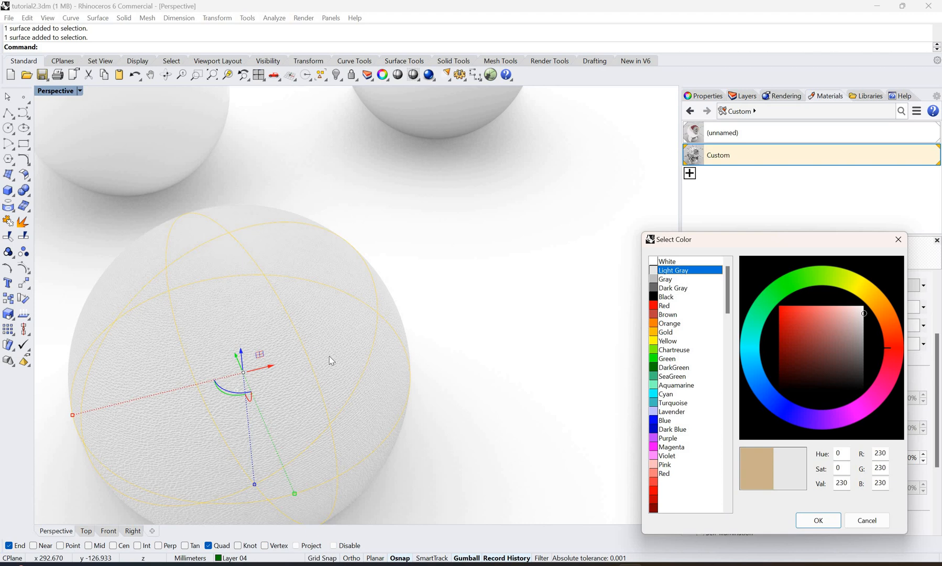
- Set the Custom material's color to a light red with RGB values 231, 128, 128
click(668, 307)
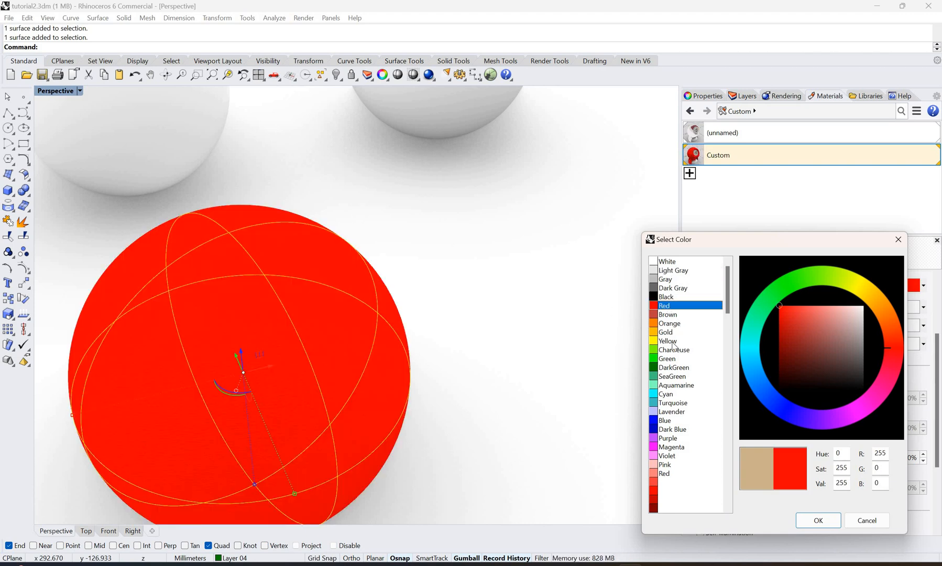
click(788, 356)
click(796, 343)
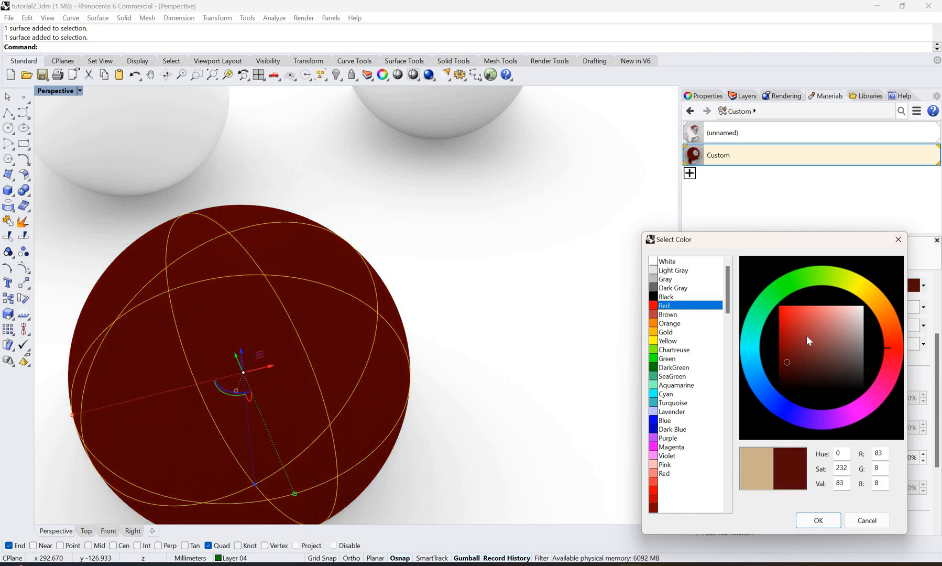
click(826, 313)
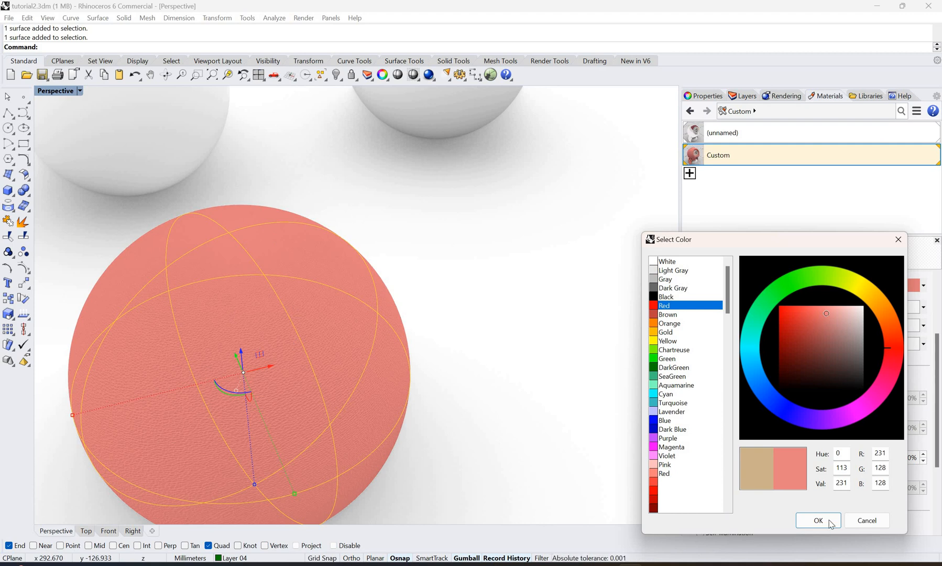
key(Return)
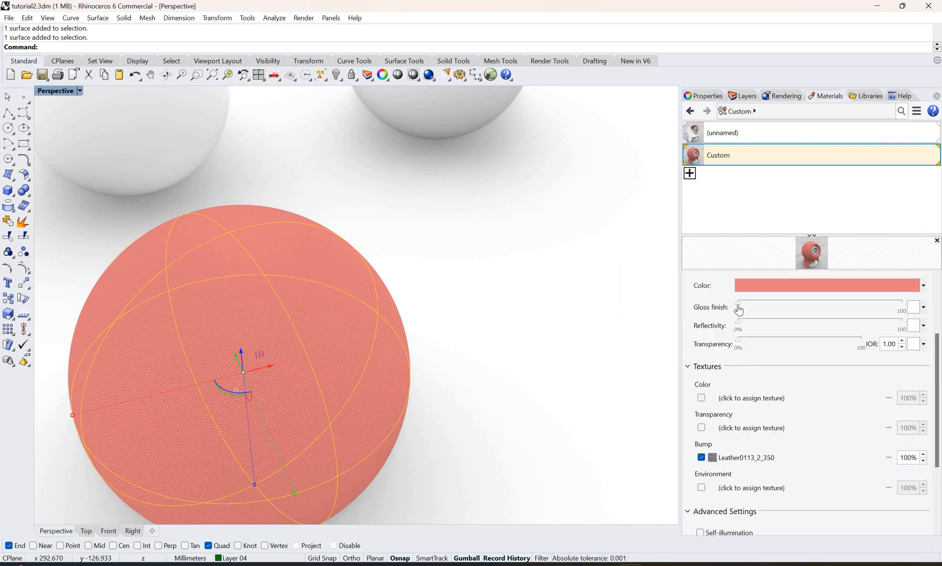
- Set the Custom material's gloss finish to 40% and reflectivity to 11%, and deselect the sphere
drag(770, 310, 804, 309)
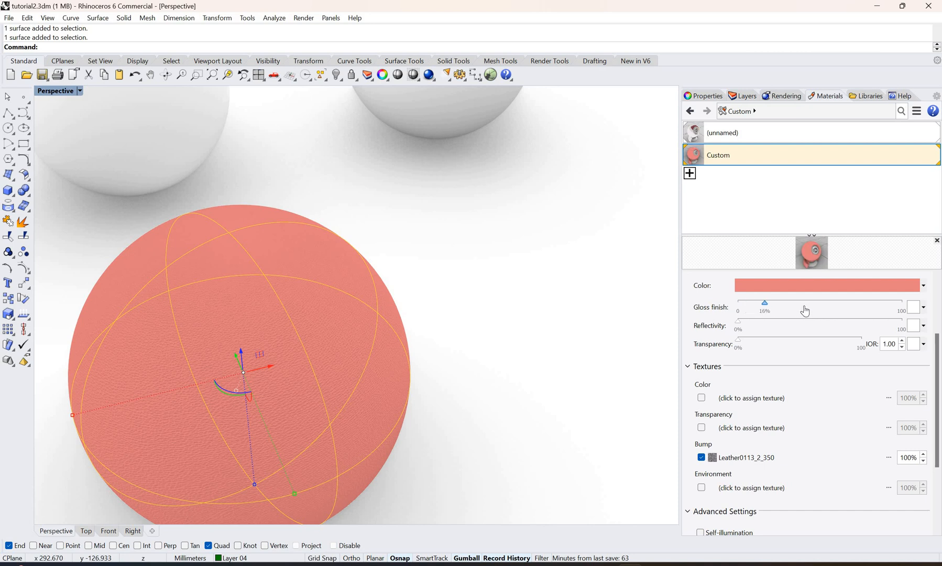
click(757, 323)
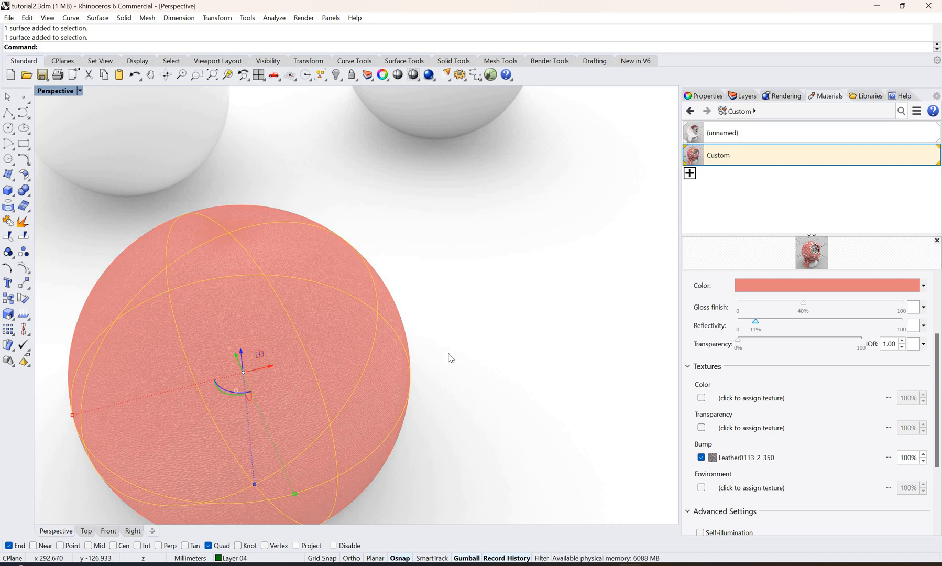
scroll(446, 359, down, 5)
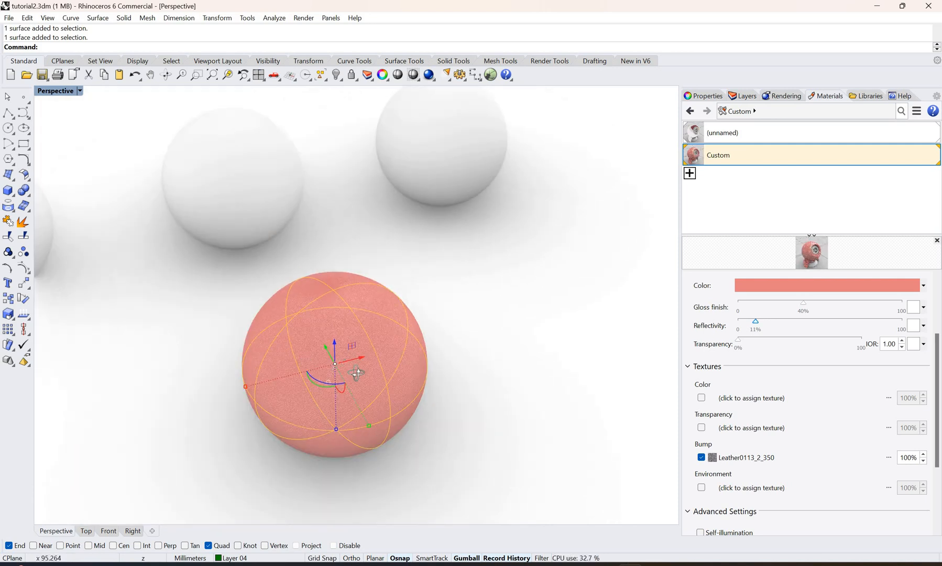
scroll(356, 373, up, 3)
mouse_move(356, 373)
right_down()
mouse_move(387, 366)
mouse_move(360, 354)
right_up()
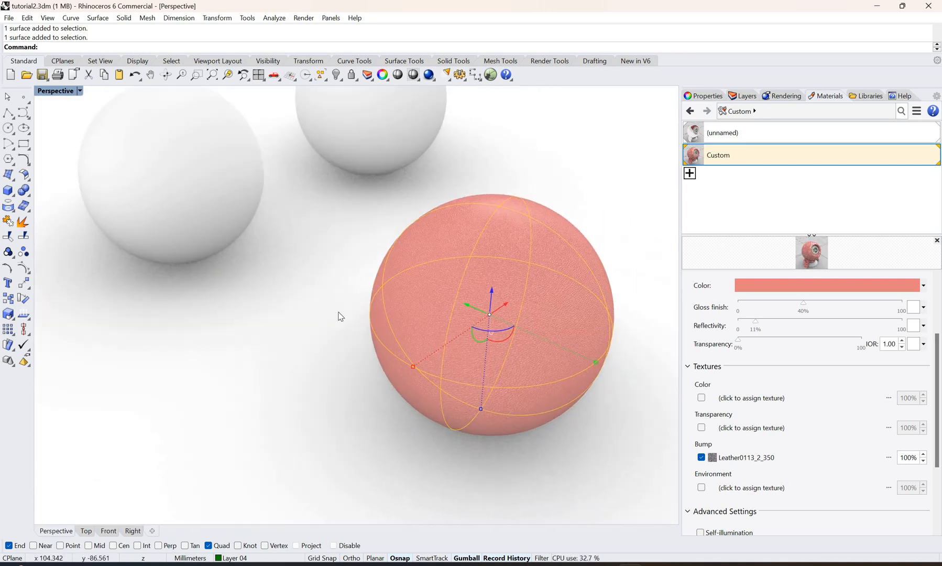
key(Escape)
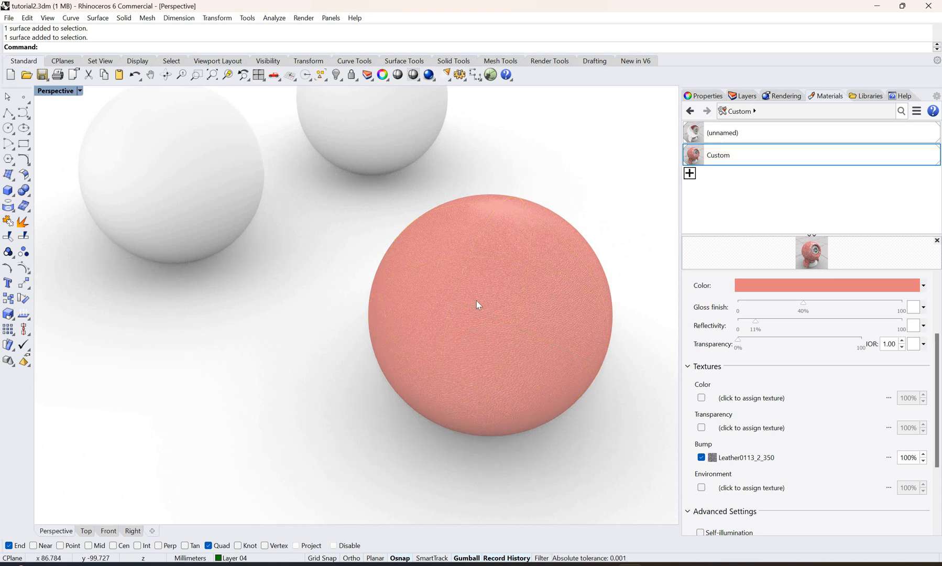
- Select the leftmost white sphere and create a second material of the Custom type, keeping its default name
scroll(476, 300, up, 3)
scroll(475, 299, down, 3)
scroll(418, 318, down, 2)
scroll(164, 301, down, 2)
click(164, 301)
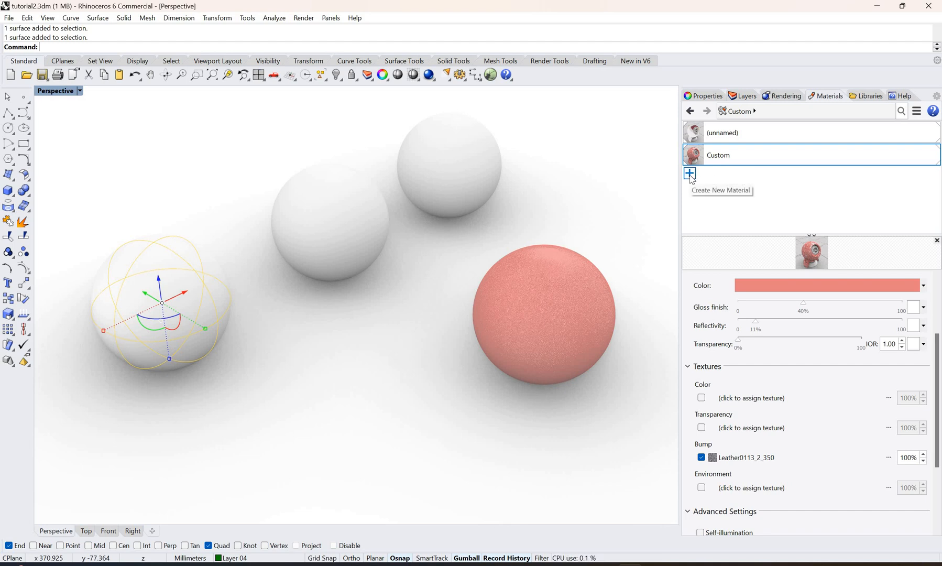
click(691, 178)
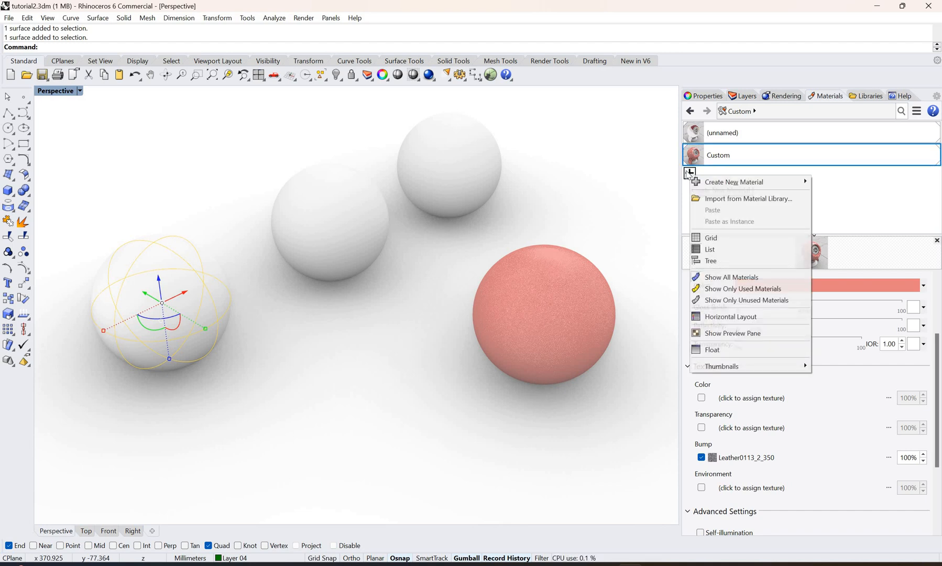
click(736, 181)
click(713, 194)
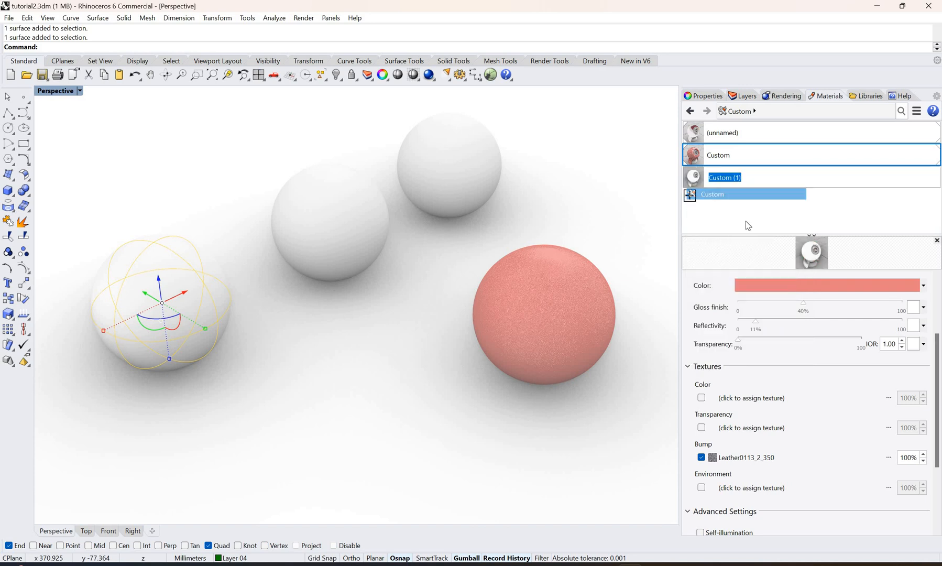
key(Return)
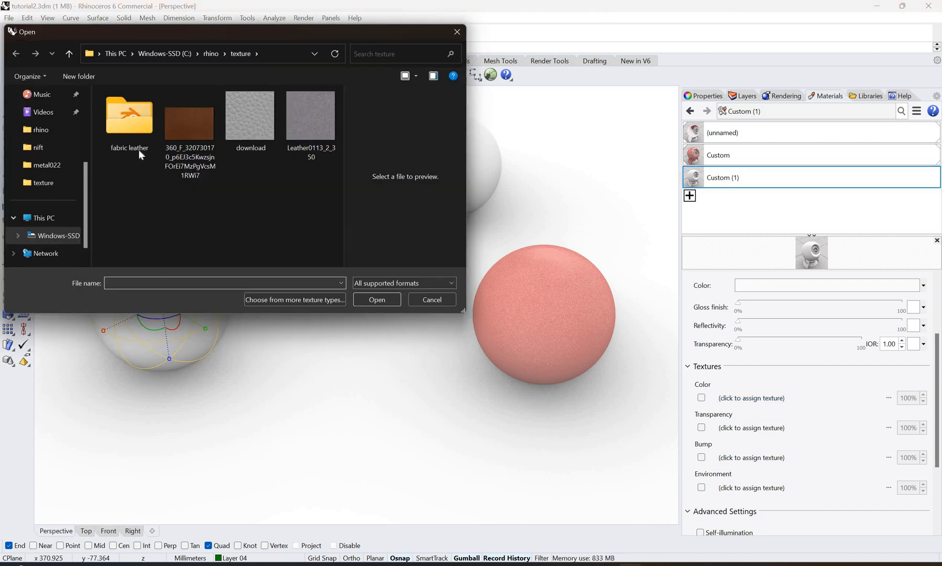
- Load fabric_leather_01_diff_2k from the fabric leather textures folder as the new material's color texture and assign the material to the selected sphere
double_click(129, 130)
double_click(128, 111)
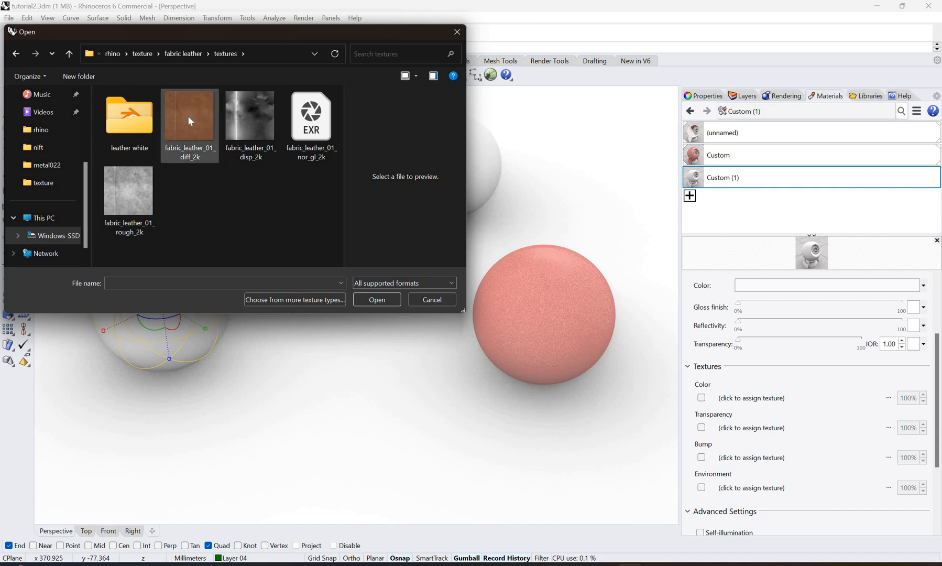
click(373, 300)
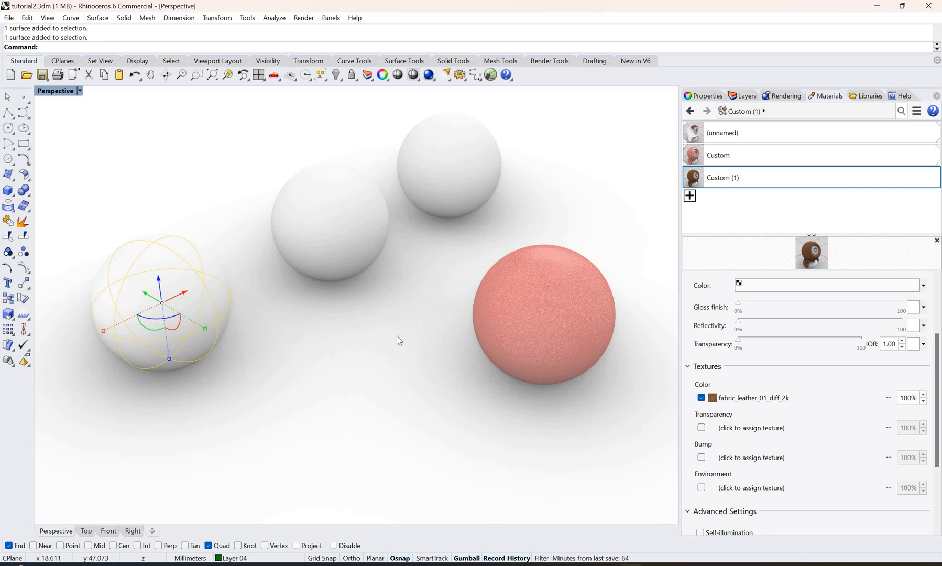
right_click(750, 178)
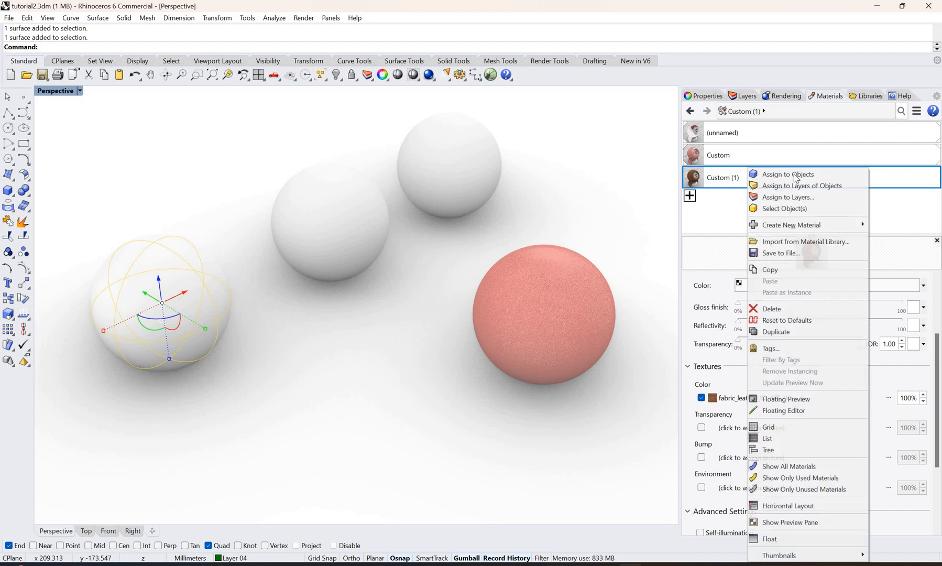
key(Escape)
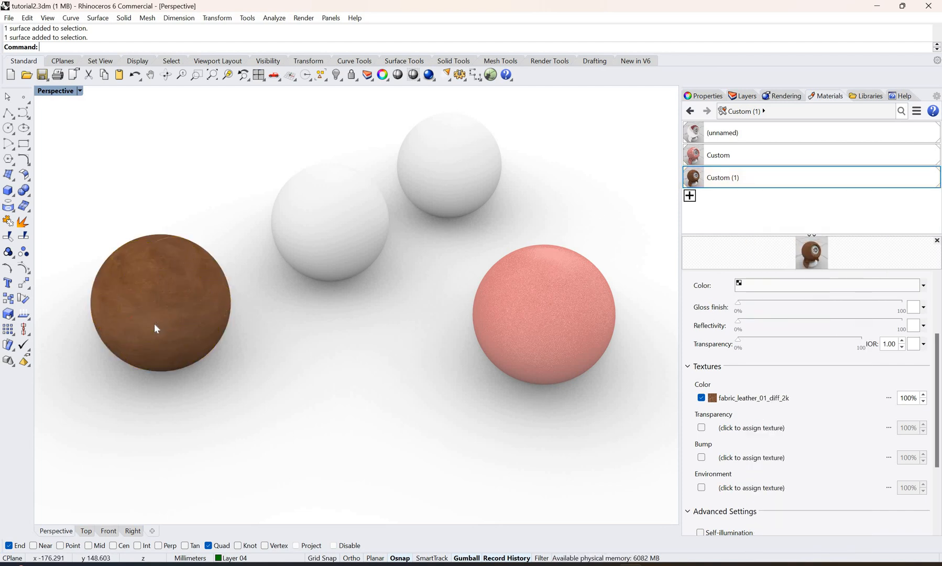
- Select the brown leather sphere and load fabric_leather_01_disp_2k from the fabric leather textures folder as the Custom (1) material's bump texture
scroll(154, 324, up, 8)
scroll(158, 328, down, 5)
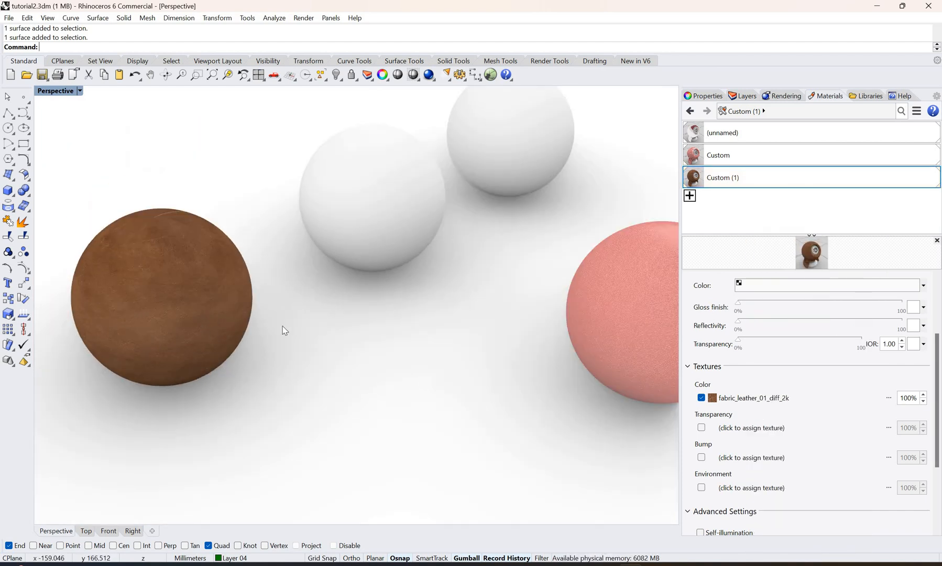
right_drag(284, 330, 348, 386)
click(350, 388)
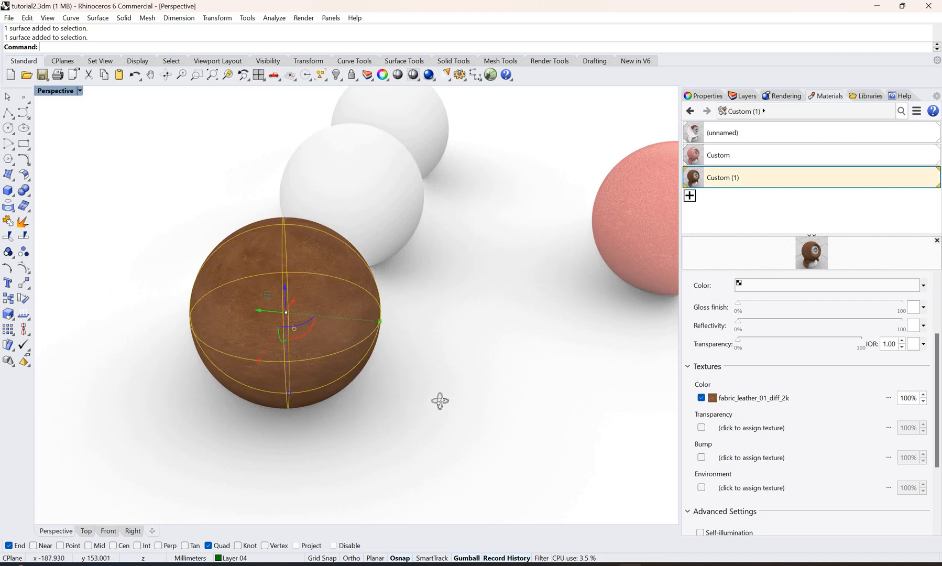
right_drag(440, 400, 590, 266)
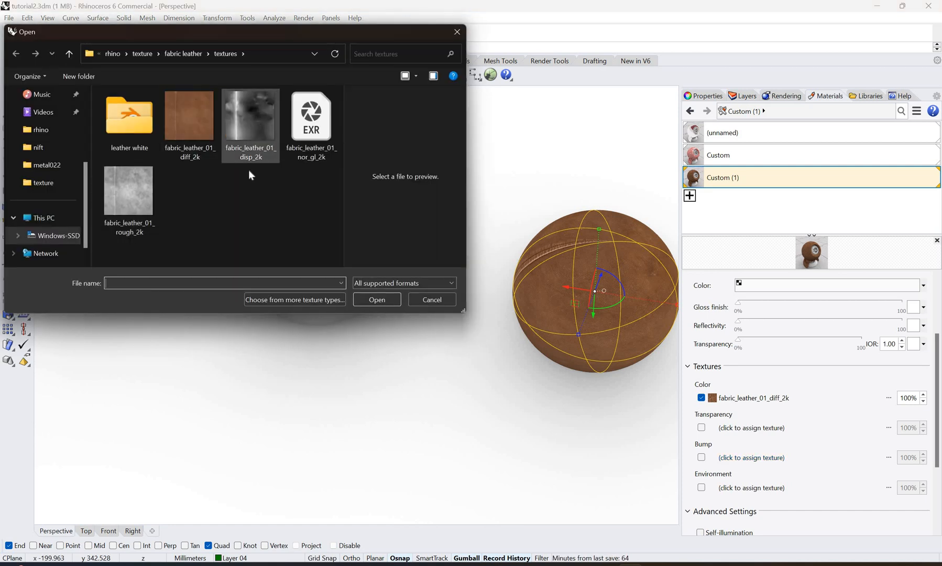
click(247, 107)
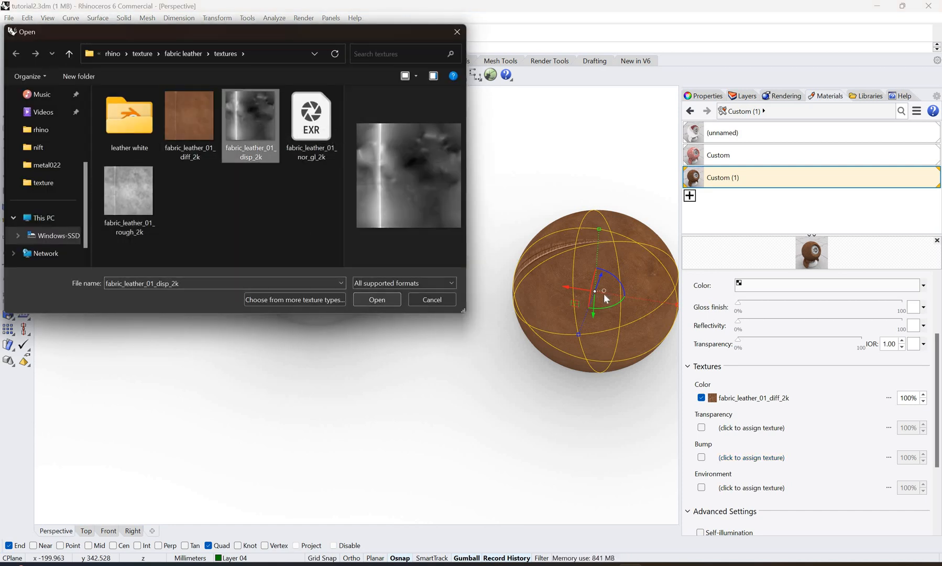
key(Return)
scroll(624, 286, up, 4)
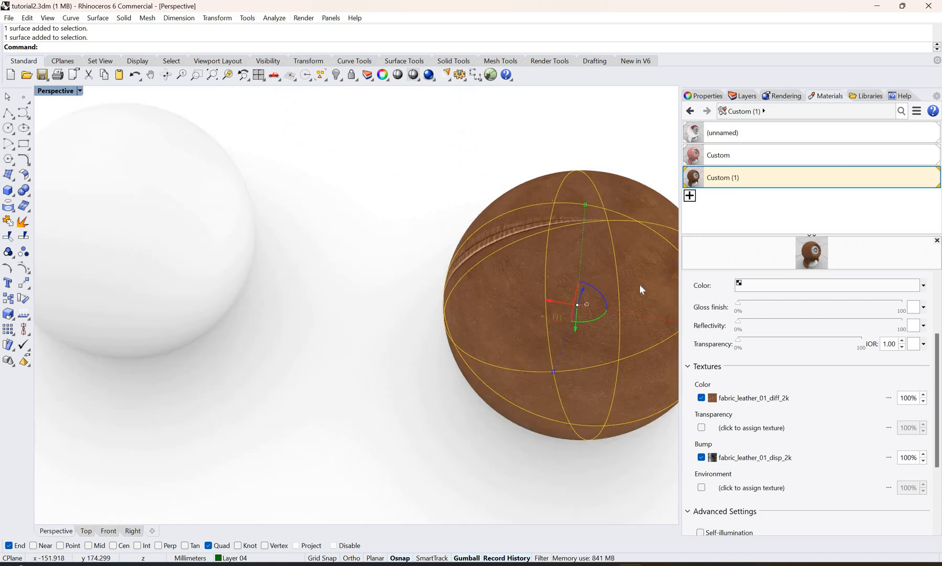
scroll(636, 280, down, 7)
scroll(636, 280, up, 7)
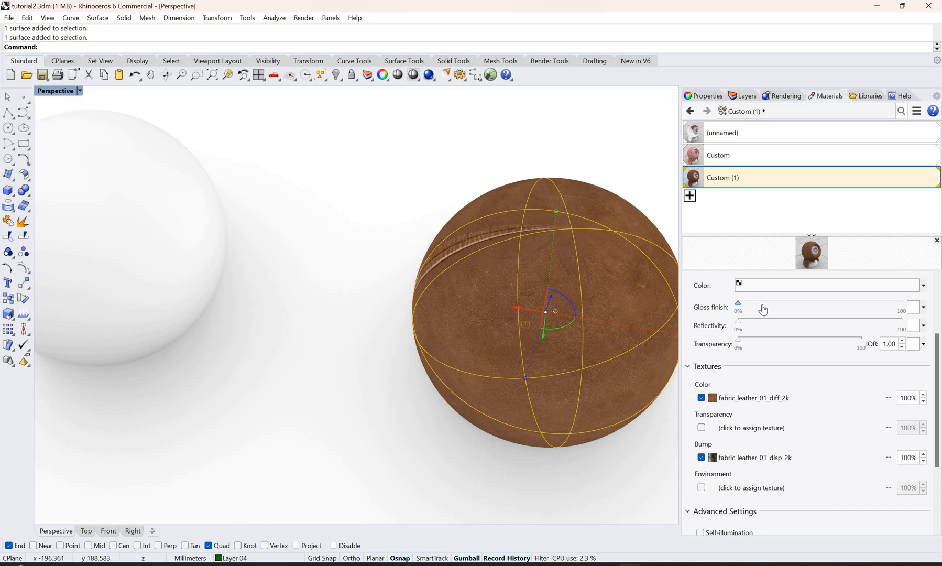
- Set the Custom (1) material's gloss finish to 14% and reflectivity to 2%, and deselect the sphere
click(763, 310)
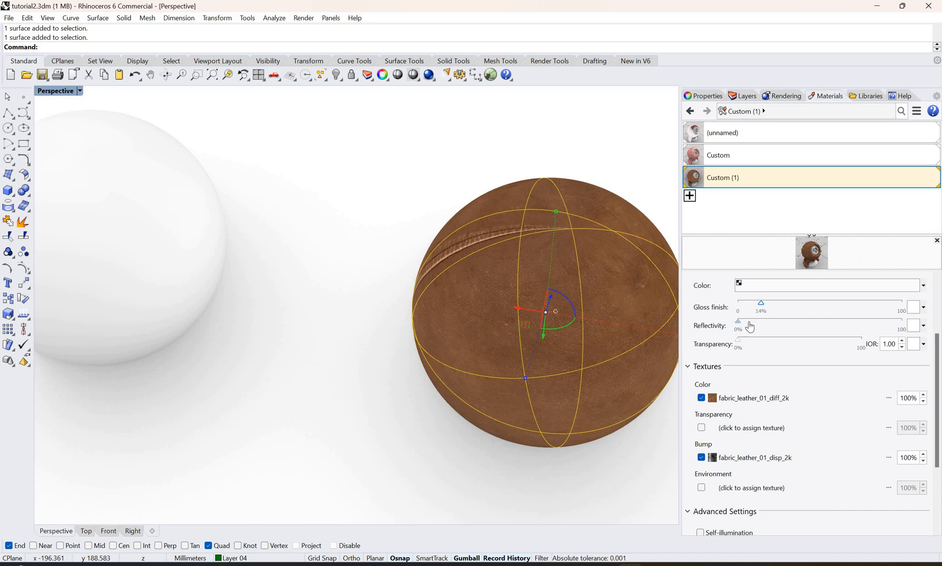
click(746, 326)
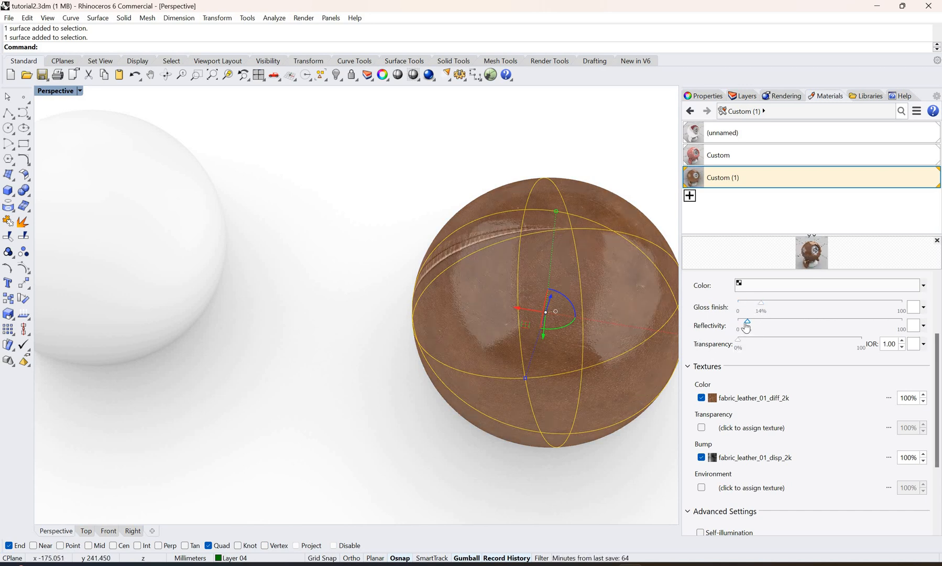
drag(746, 325, 745, 326)
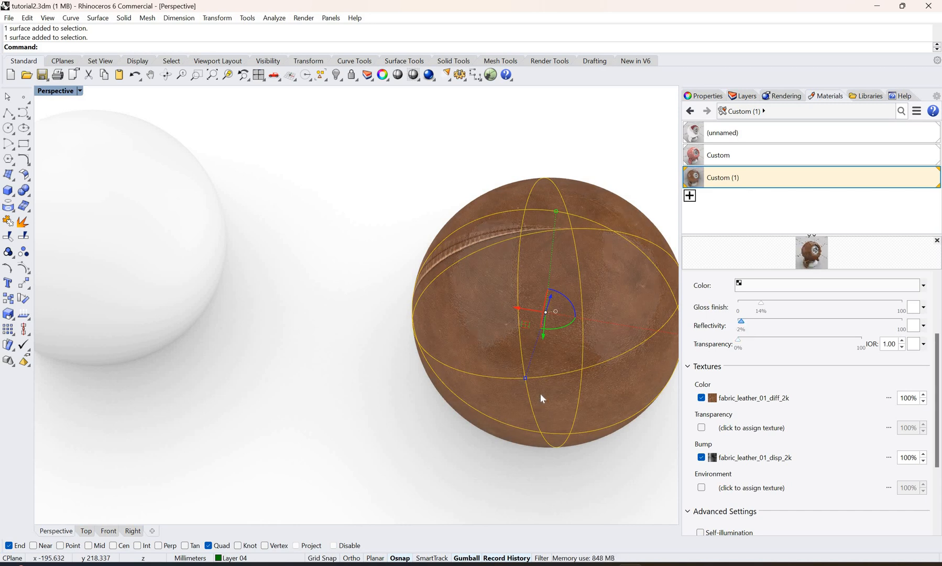
key(Escape)
- Select the white sphere nearest the brown one and create a third material of the Custom type, keeping its default name
scroll(528, 343, down, 3)
right_drag(527, 342, 204, 242)
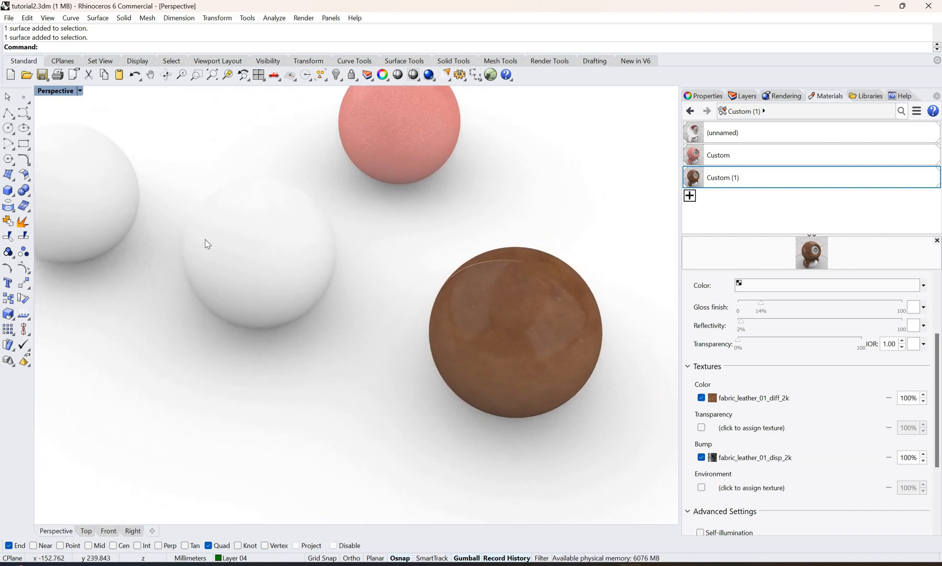
click(266, 241)
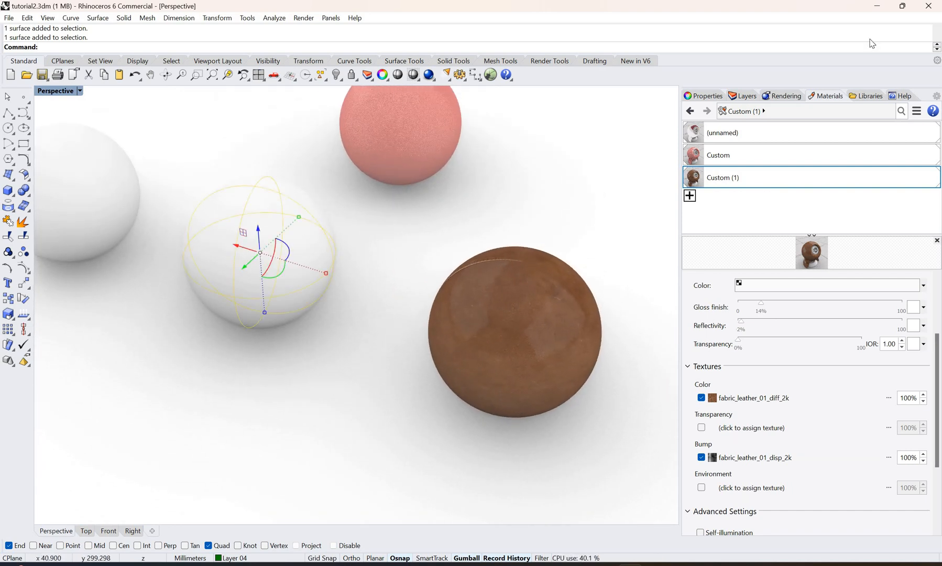
click(690, 196)
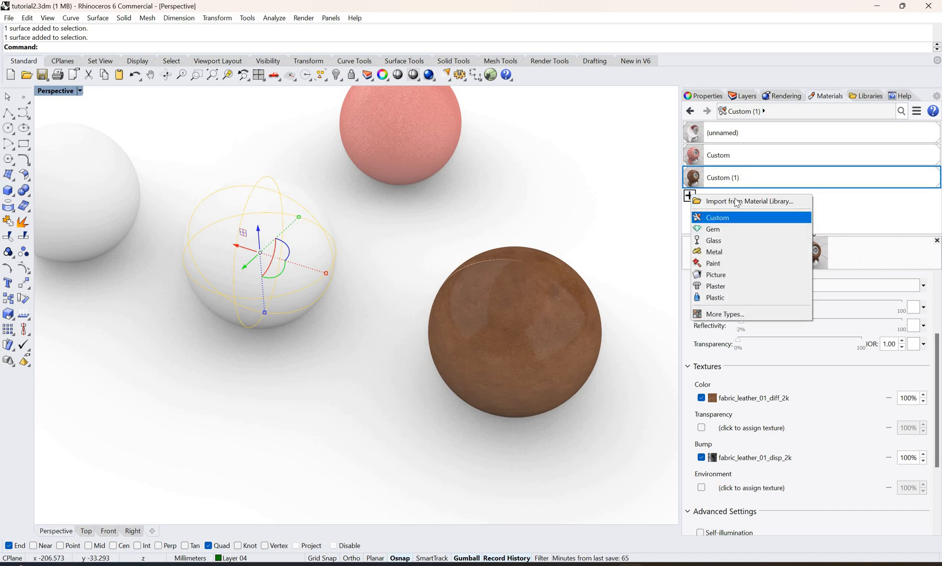
click(736, 217)
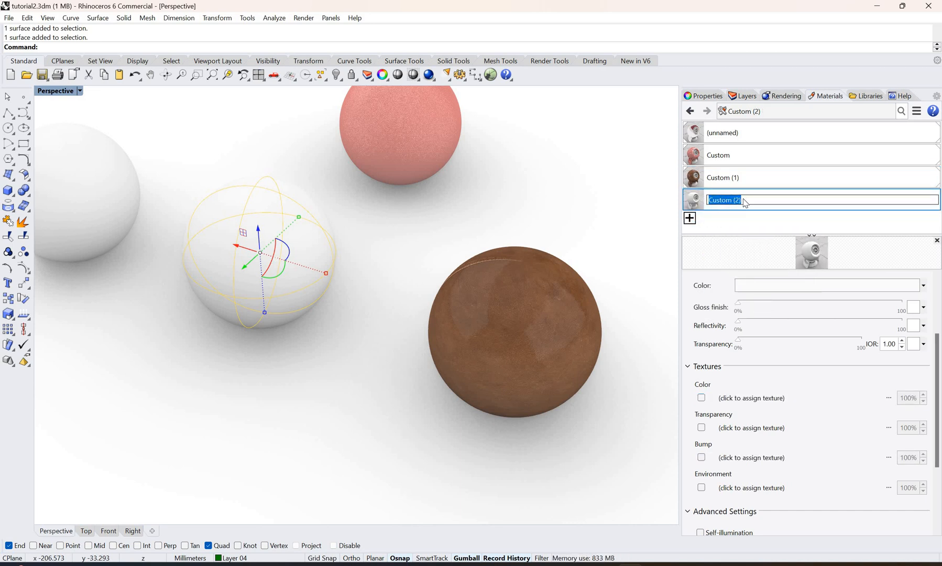
key(Return)
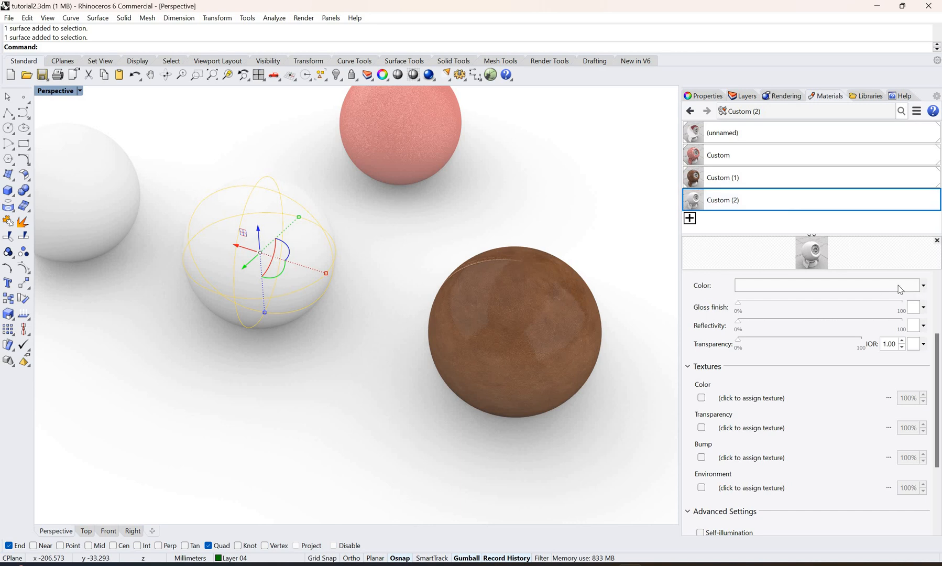
- Set the Custom (2) material's color to the darkest Tan swatch and assign the material to the selected sphere
click(765, 287)
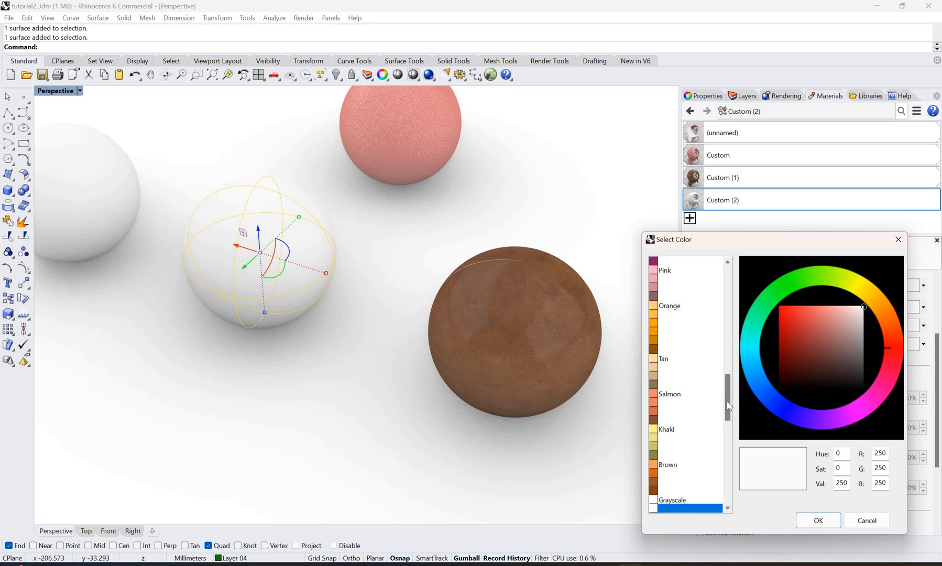
drag(727, 411, 727, 400)
scroll(653, 421, down, 1)
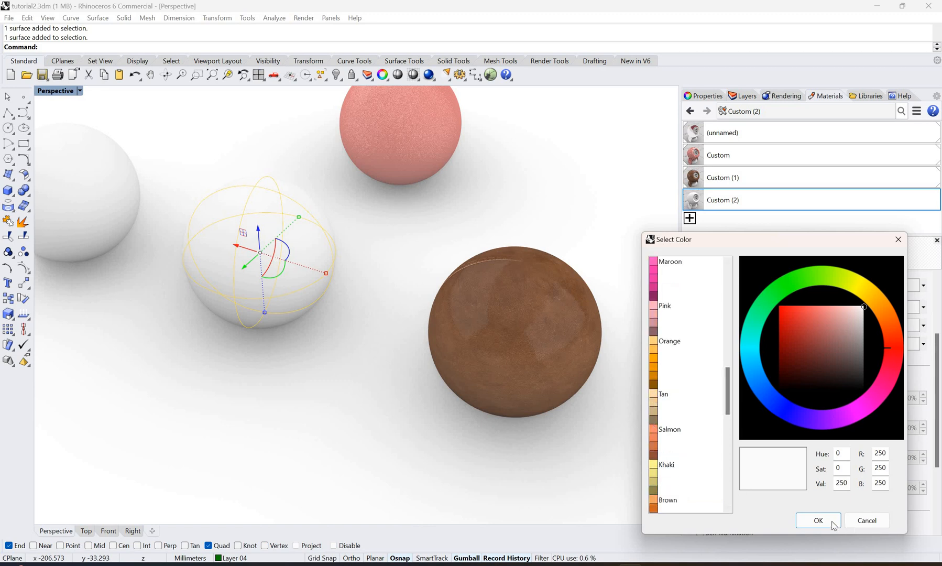
click(675, 419)
click(819, 520)
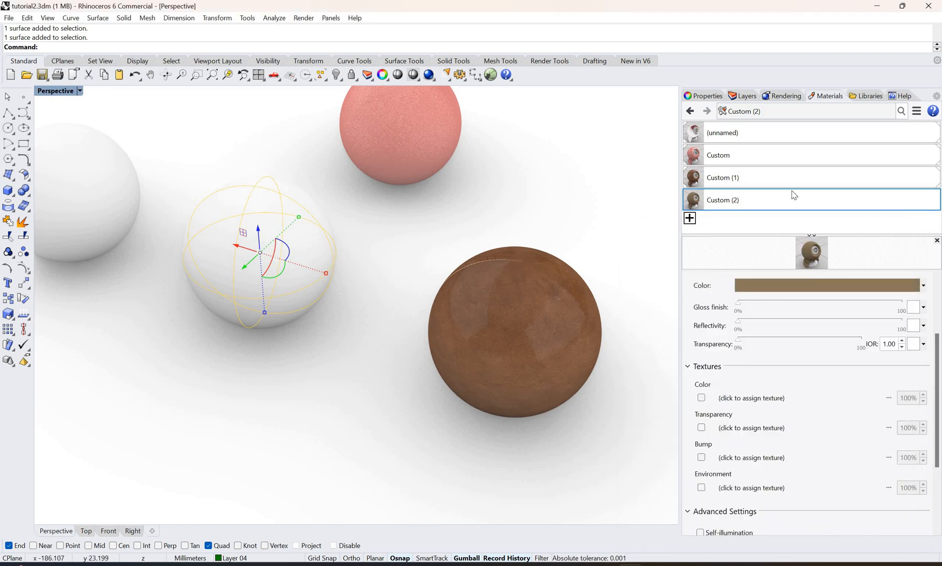
right_click(779, 199)
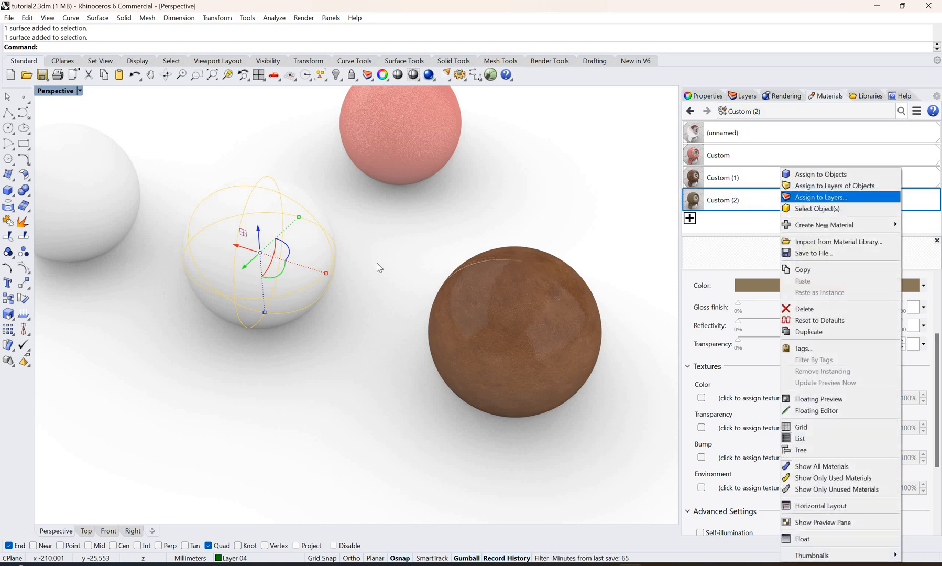
click(818, 174)
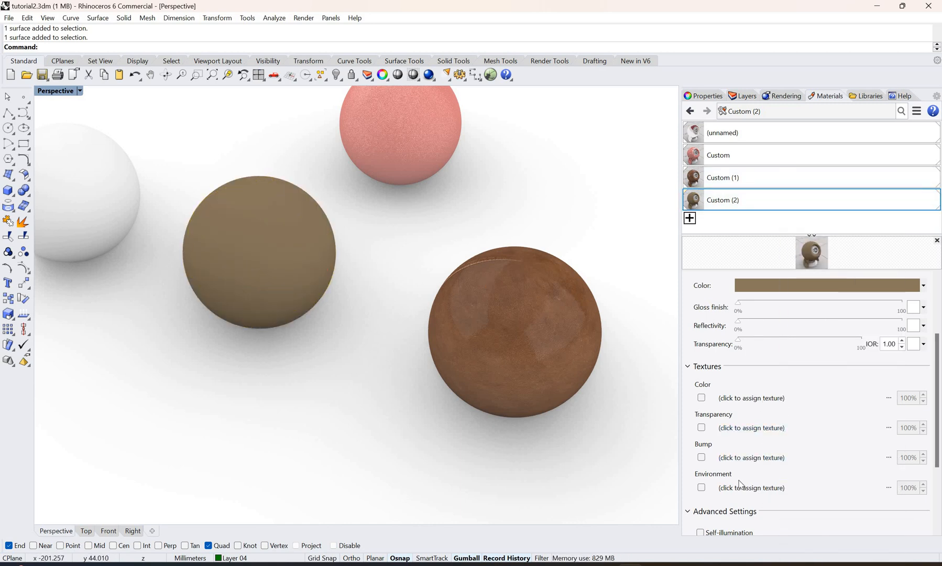
- Load the download image from the rhino texture folder as the Custom (2) material's bump texture
click(765, 460)
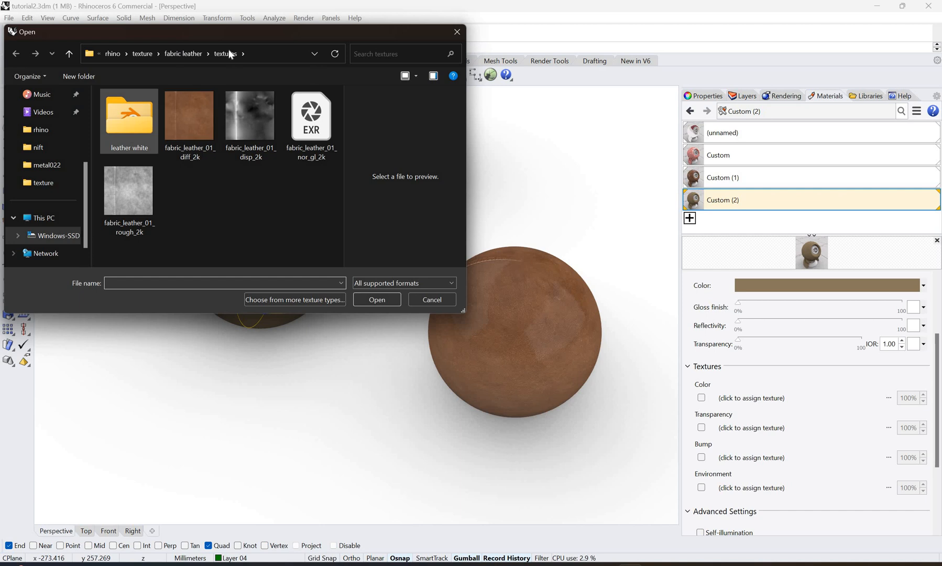
click(184, 53)
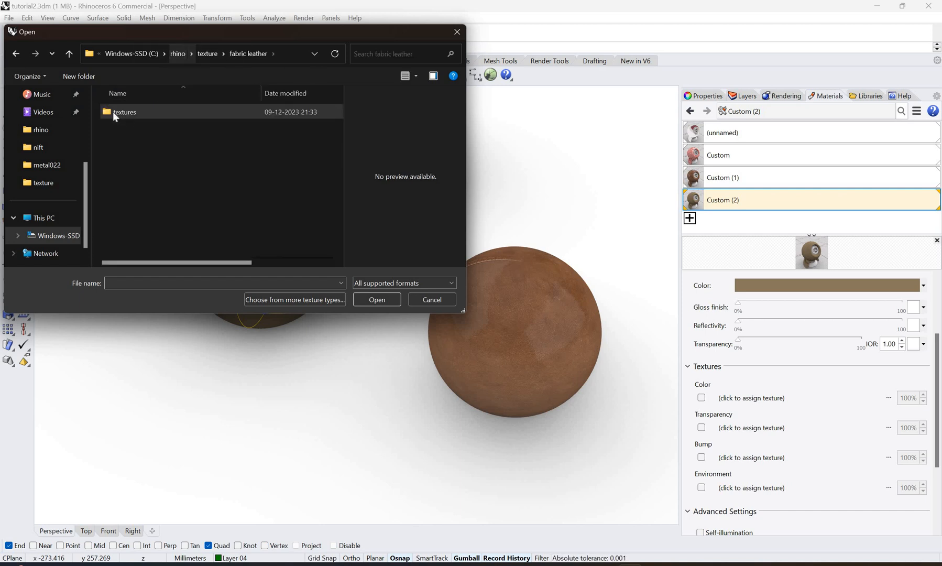
click(139, 112)
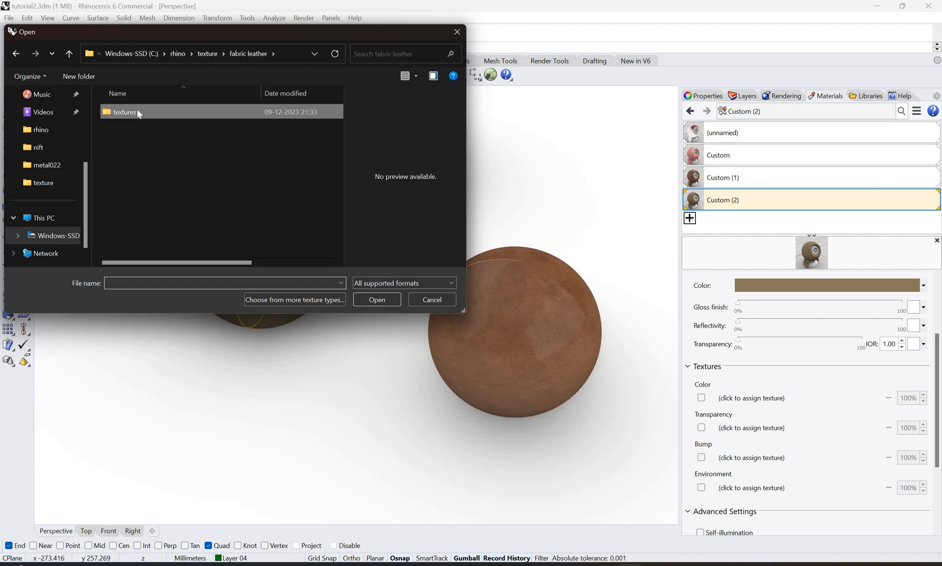
key(Return)
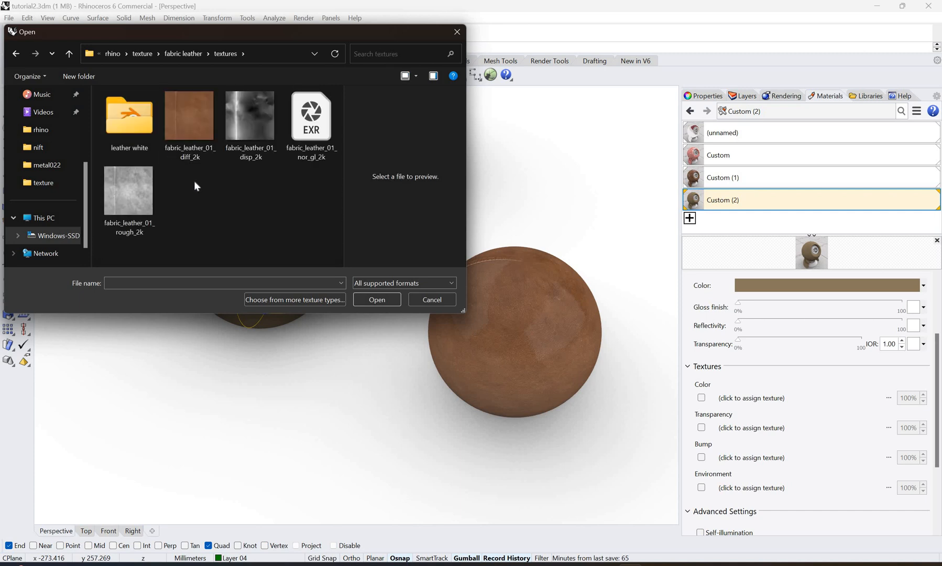
click(141, 53)
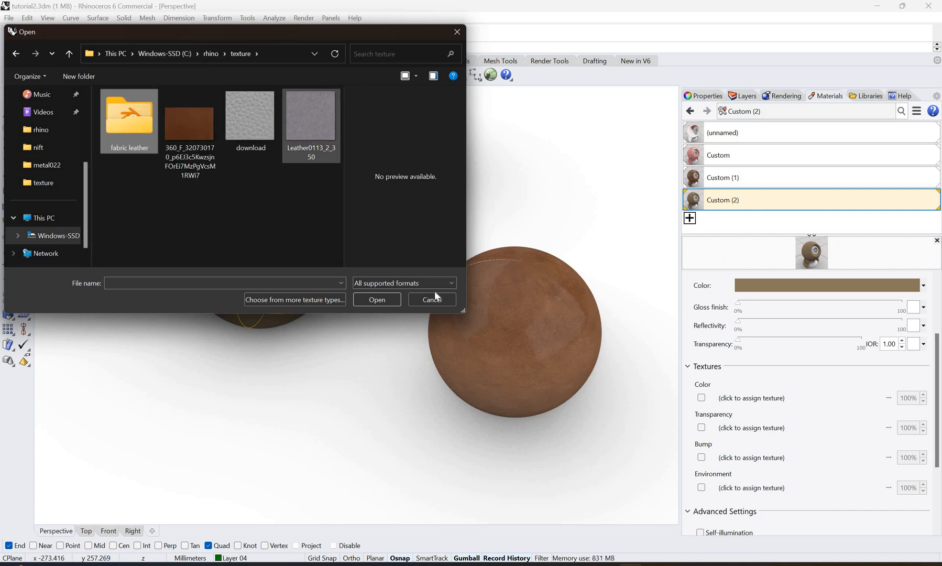
click(384, 297)
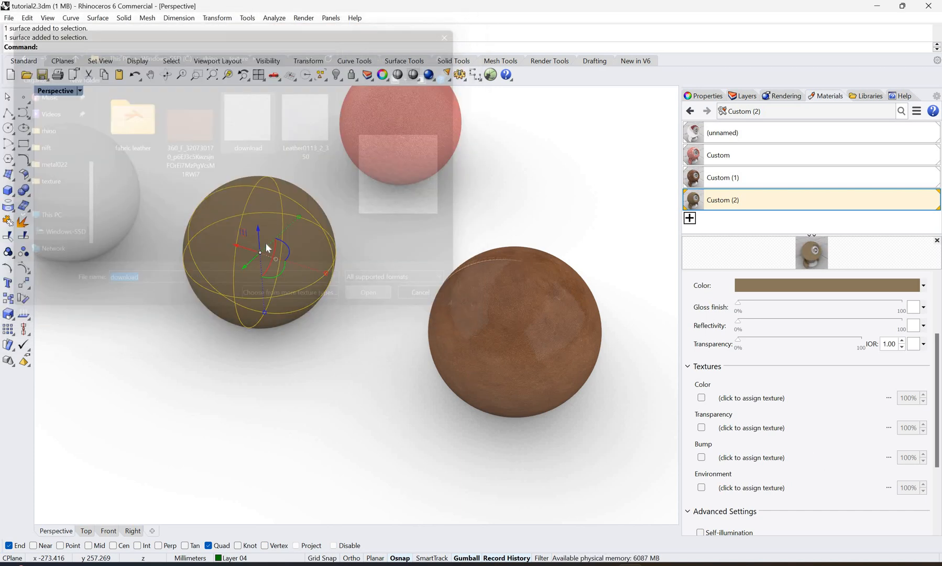
scroll(281, 251, up, 4)
scroll(292, 287, down, 2)
right_drag(267, 277, 748, 378)
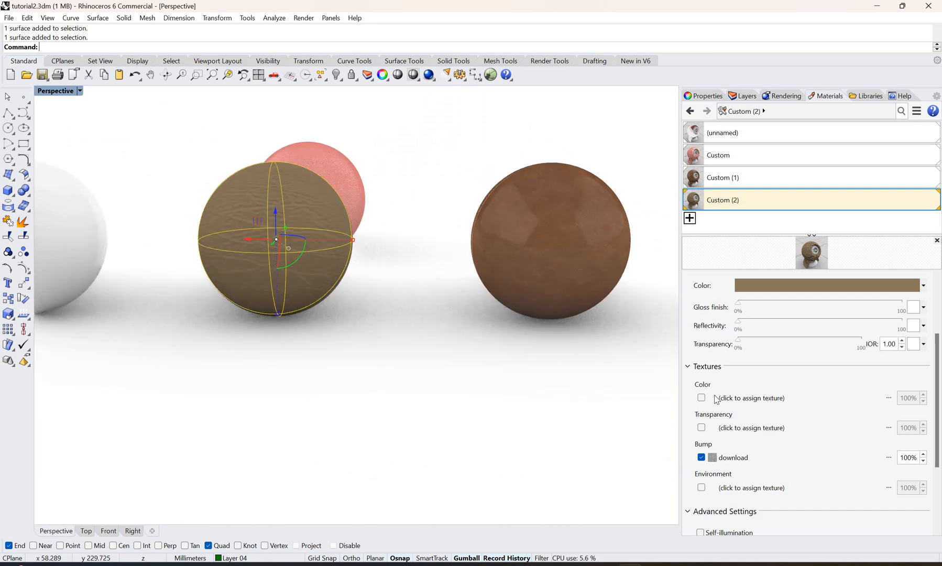
- Set the download bump texture's mapping repeat to 5.0 in U and V, and deselect the sphere
right_drag(271, 269, 269, 279)
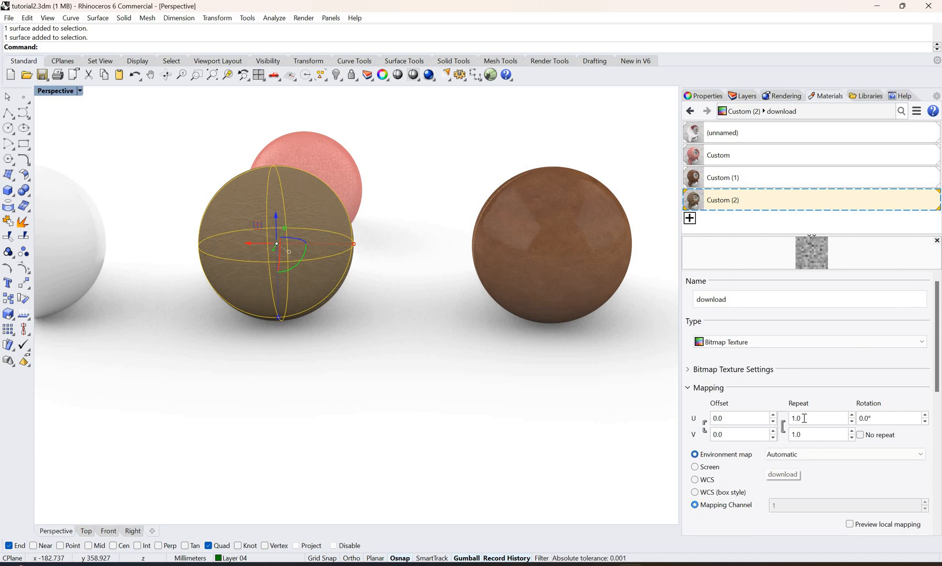
click(803, 417)
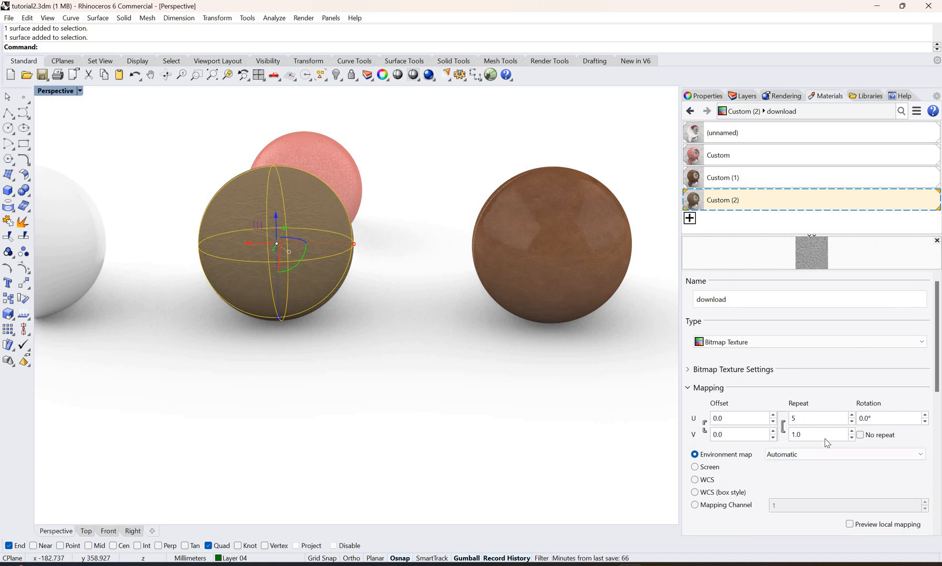
text(5)
key(Return)
key(Escape)
scroll(272, 297, up, 5)
scroll(272, 297, up, 3)
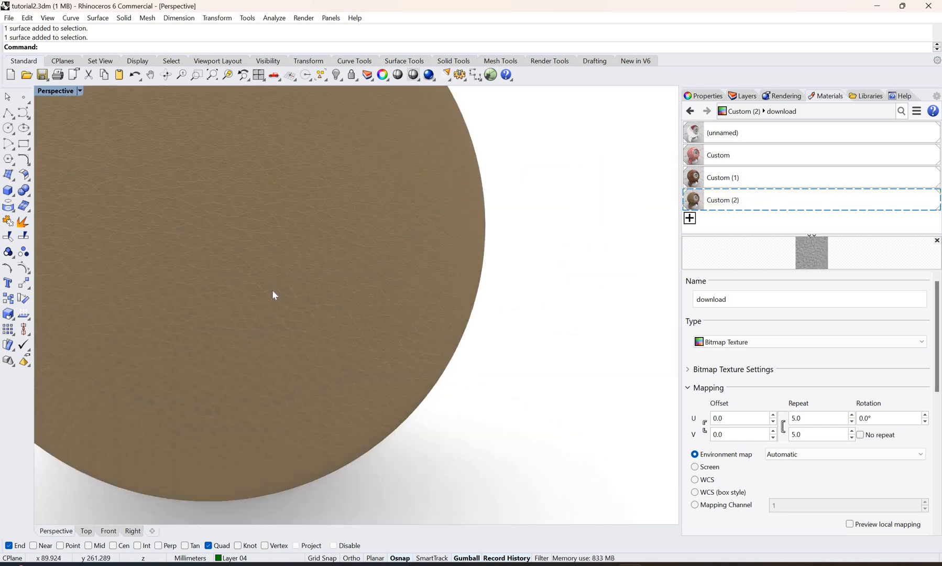
- Set the download bump texture's mapping repeat to 3.0 in U and V
scroll(271, 291, down, 5)
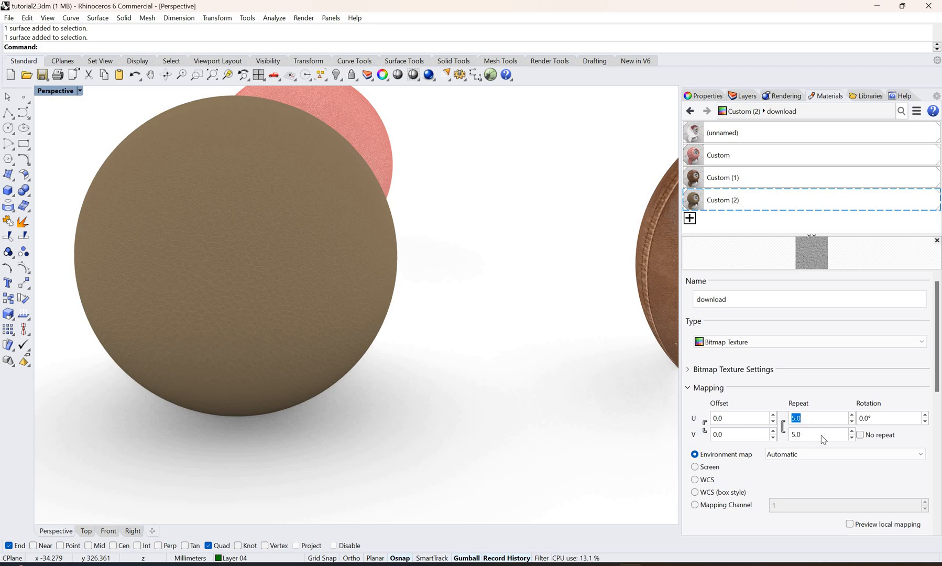
key(Return)
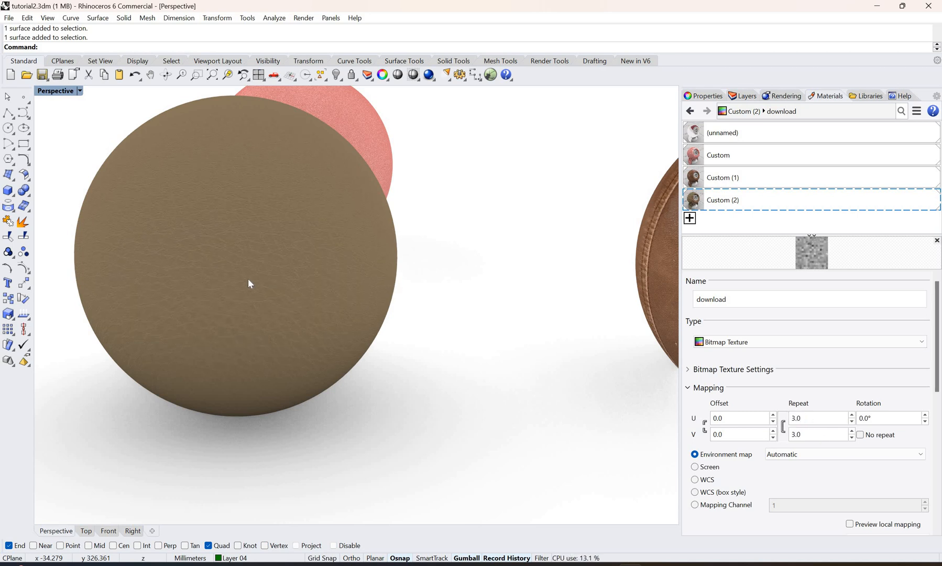
scroll(248, 278, up, 3)
scroll(262, 327, down, 4)
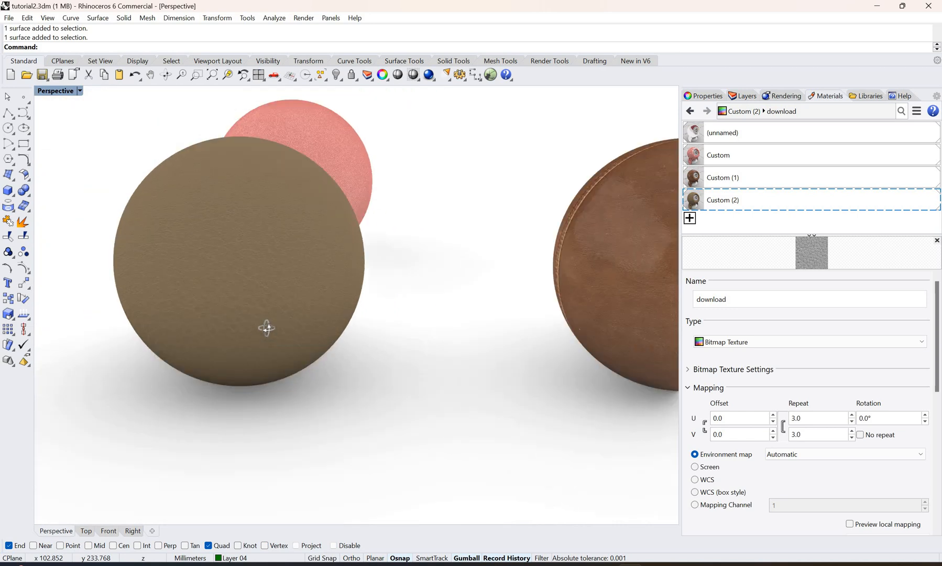
right_drag(264, 327, 334, 267)
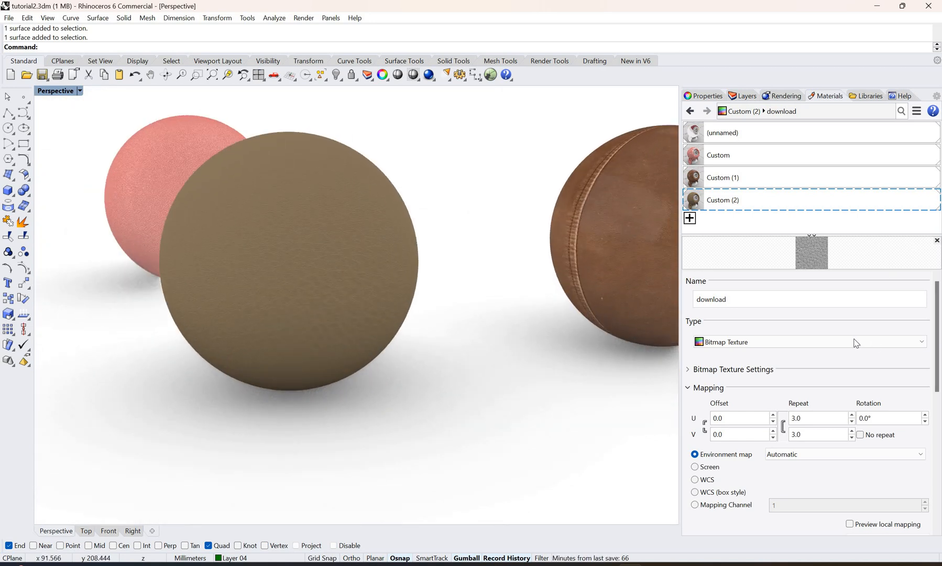
- Return to the Custom (2) material, set its gloss finish to 51% and reflectivity to 7%, and deselect the sphere
click(873, 368)
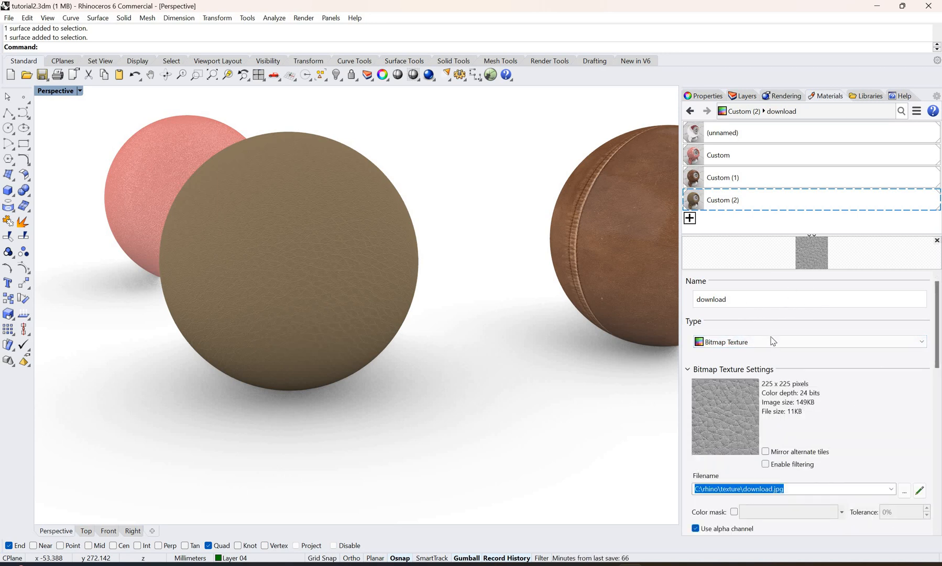
click(784, 203)
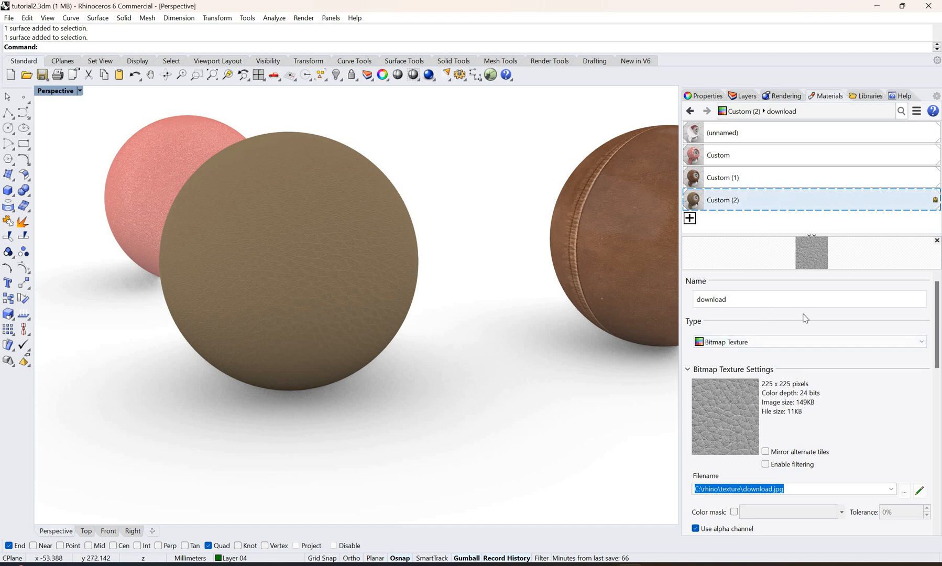
click(691, 203)
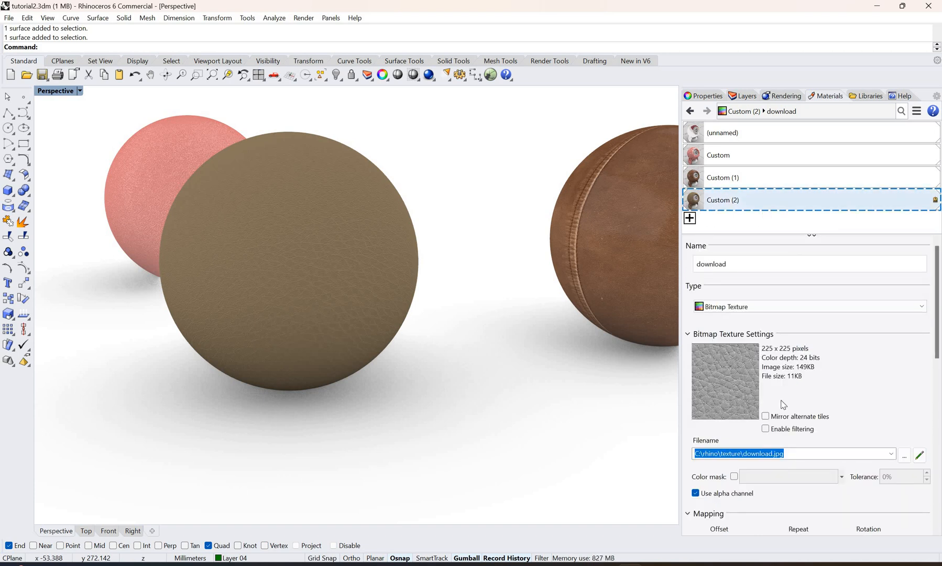
drag(738, 268, 800, 293)
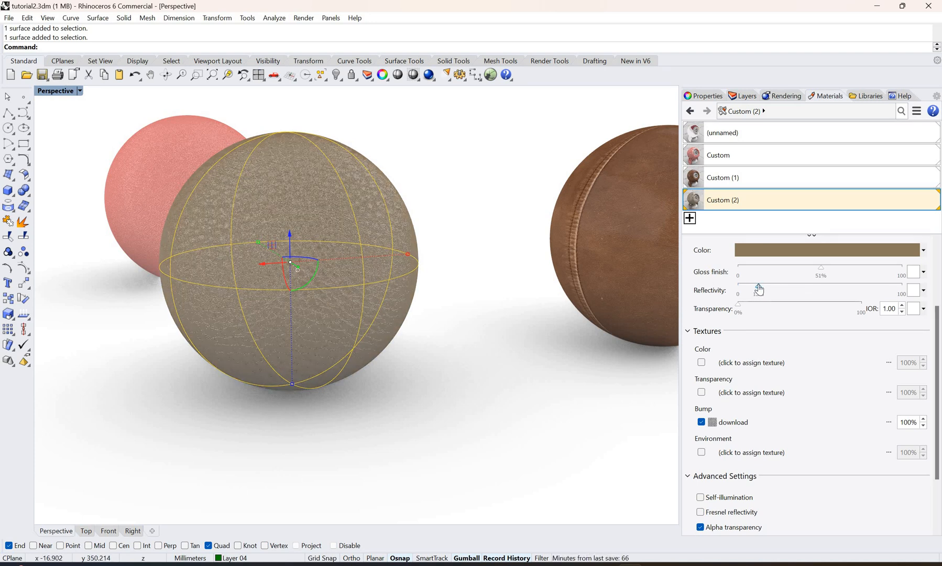
drag(759, 290, 750, 290)
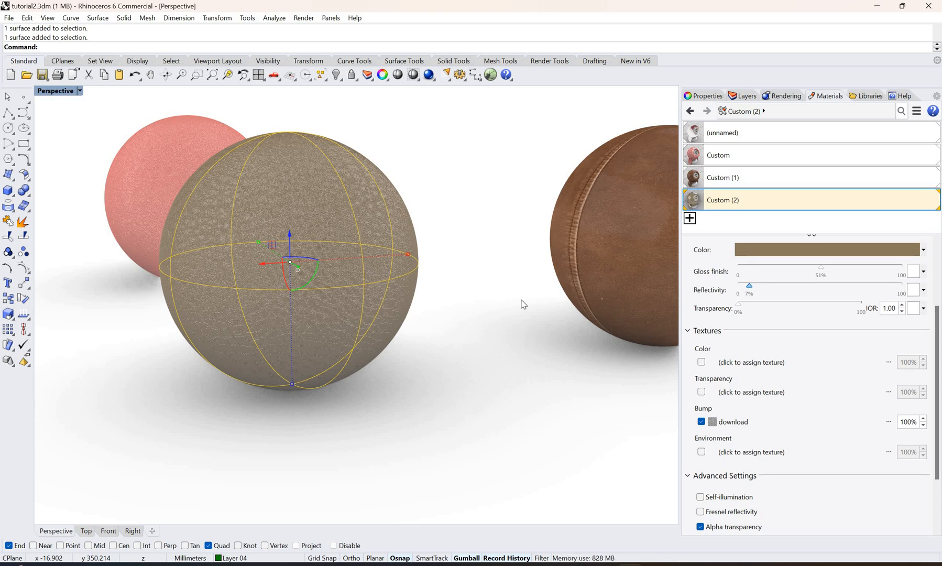
click(488, 353)
- Select the remaining white sphere and create a new Custom material, keeping the default name Custom (3)
right_drag(481, 353, 623, 308)
scroll(623, 308, down, 8)
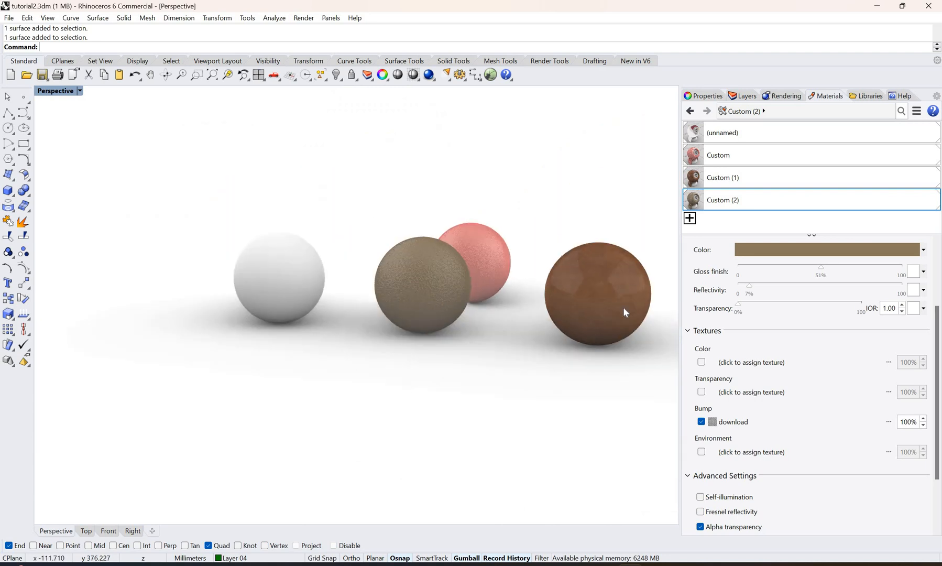
scroll(623, 307, up, 7)
scroll(611, 300, down, 7)
right_drag(530, 305, 495, 328)
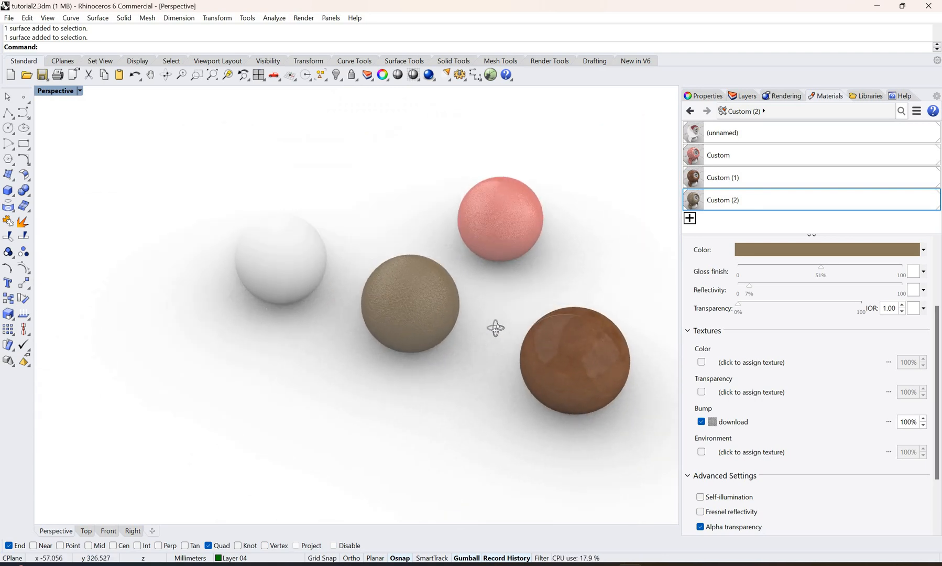
right_drag(600, 370, 525, 350)
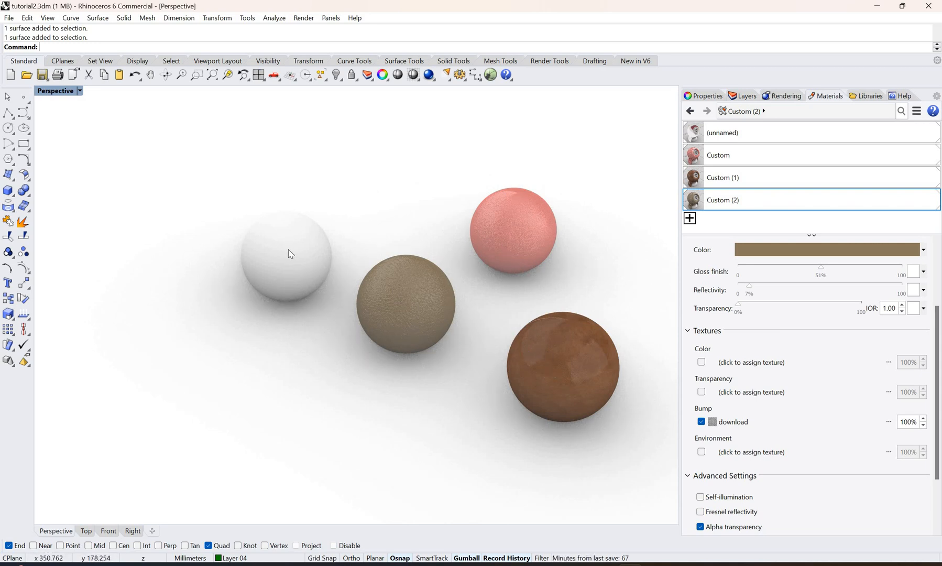
click(318, 258)
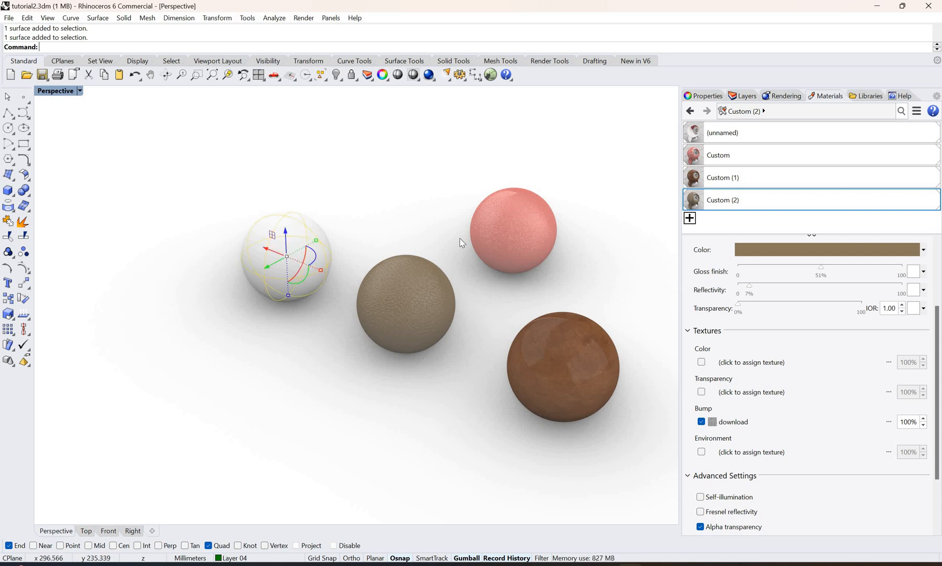
click(689, 218)
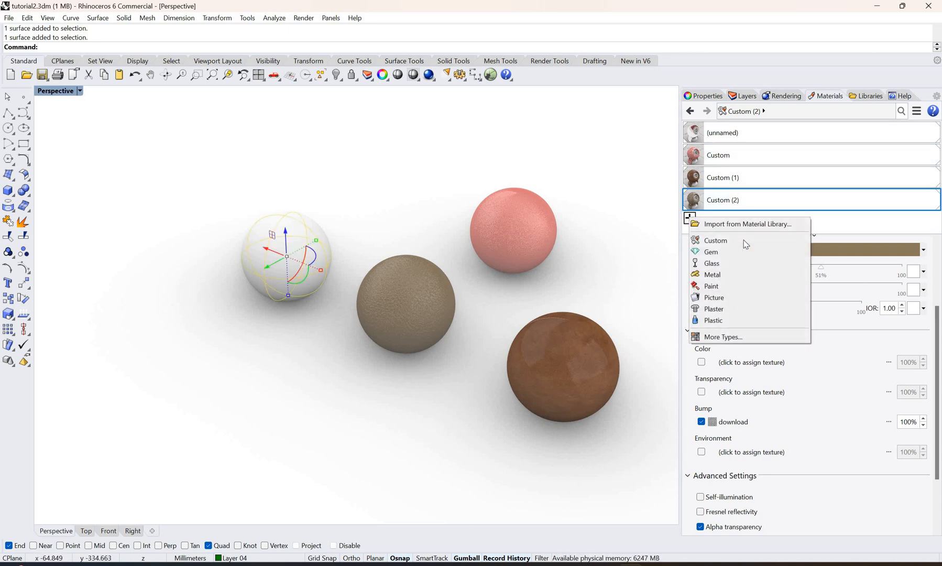
click(747, 240)
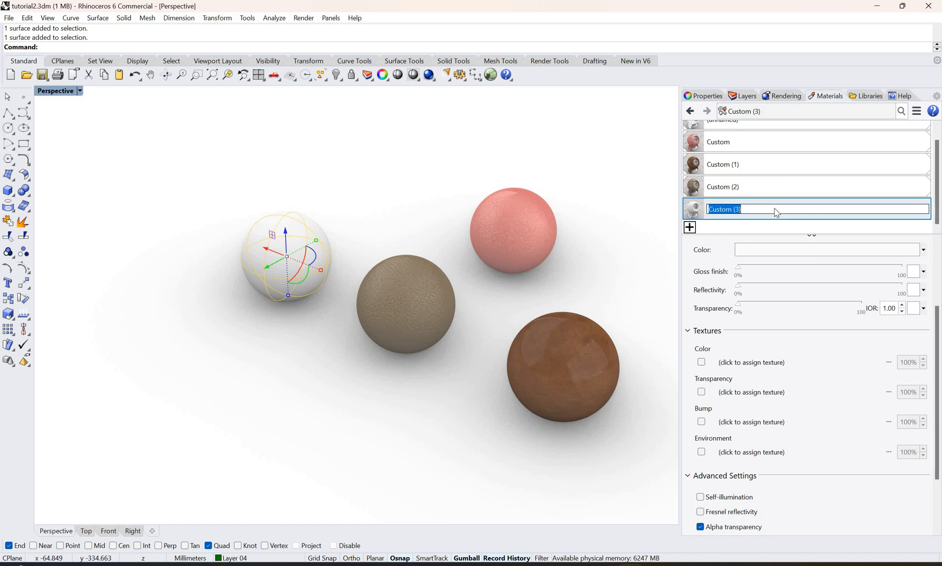
key(Return)
- Set the Custom (3) material's color to the darkest Orange swatch and assign the material to the selected sphere
click(823, 251)
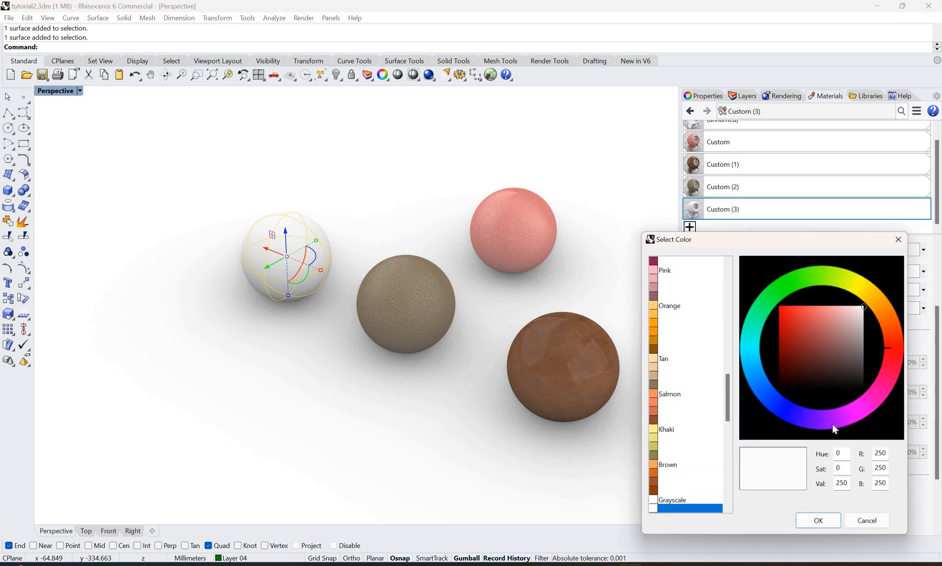
click(818, 519)
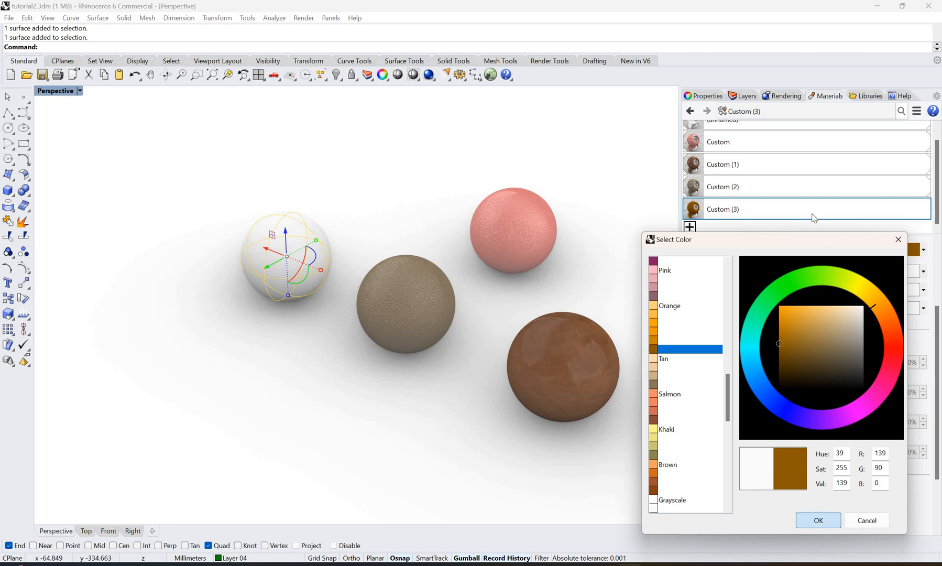
right_click(808, 209)
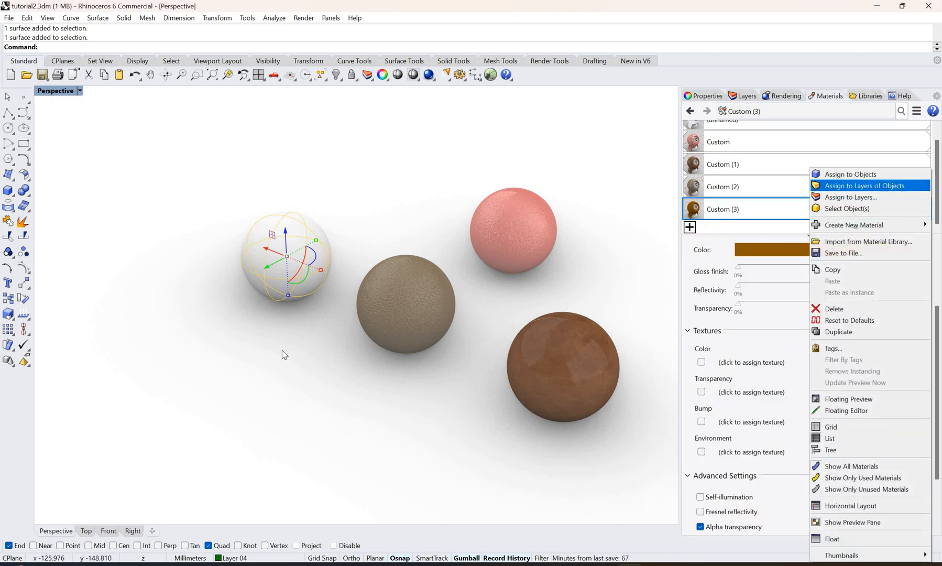
click(838, 173)
click(313, 326)
click(296, 267)
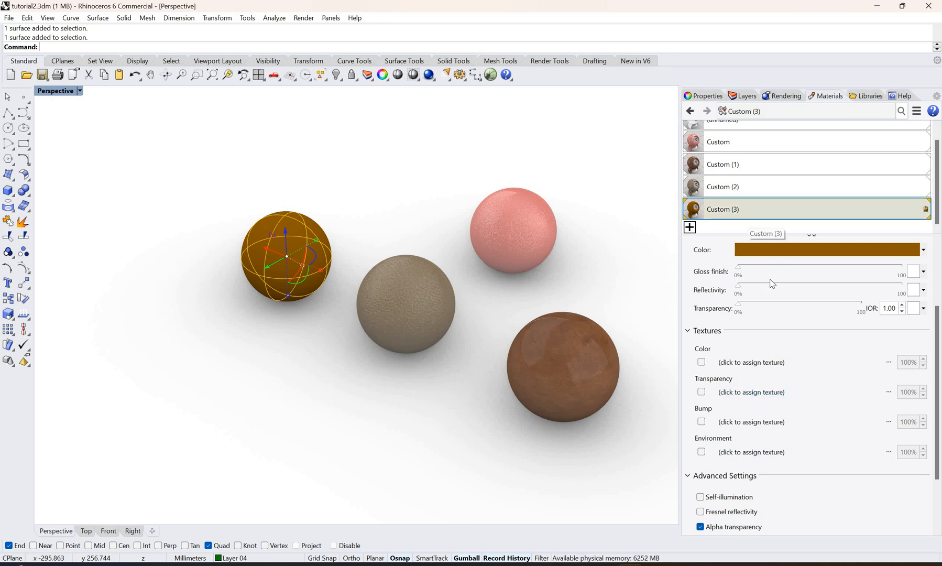
- Load leather_white_diff_2k from the fabric leather folder's leather white textures as the Custom (3) material's color texture
click(753, 363)
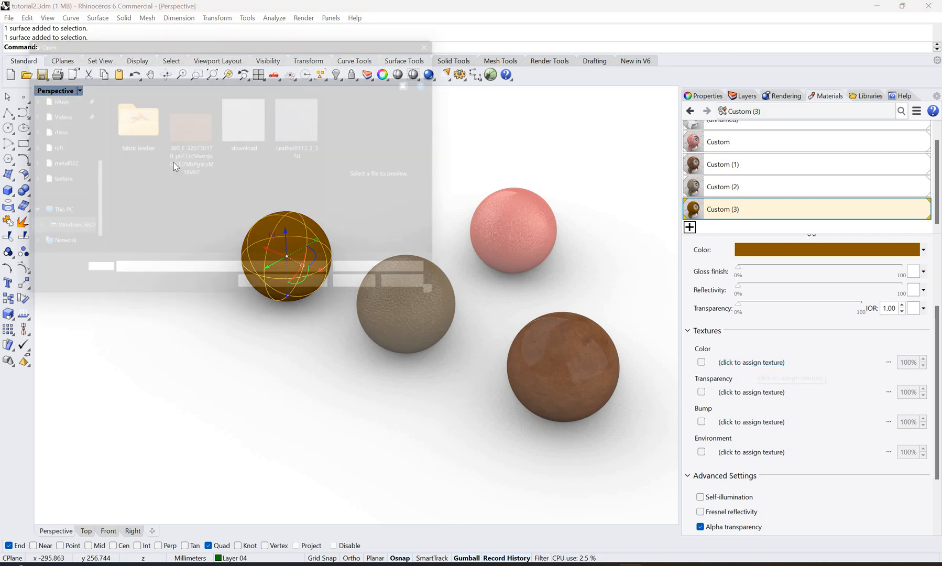
double_click(129, 120)
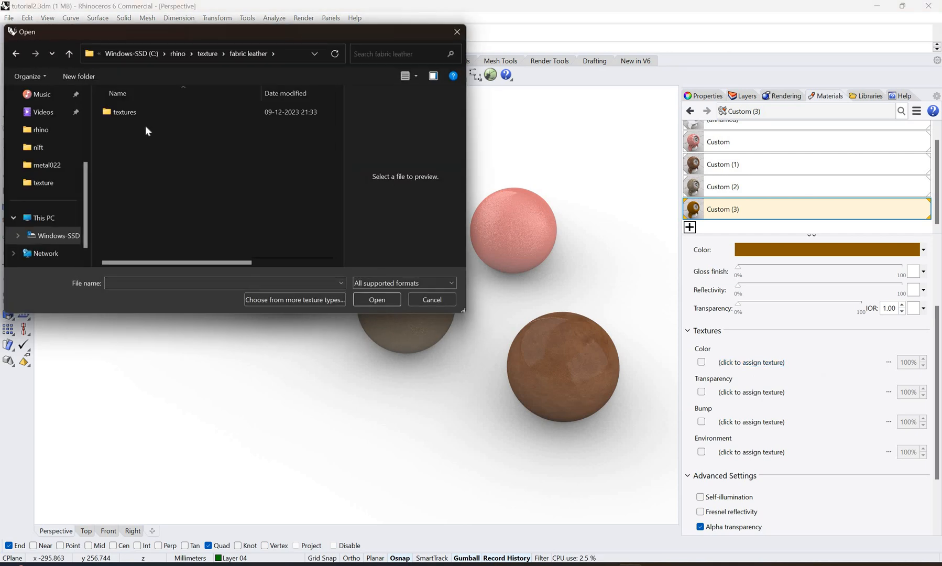
double_click(133, 122)
double_click(131, 123)
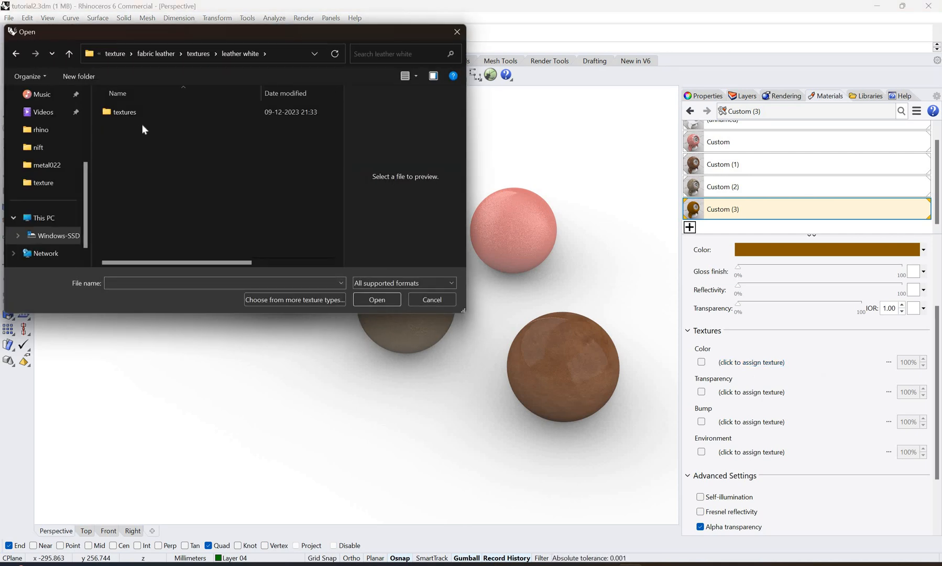
click(130, 122)
double_click(130, 122)
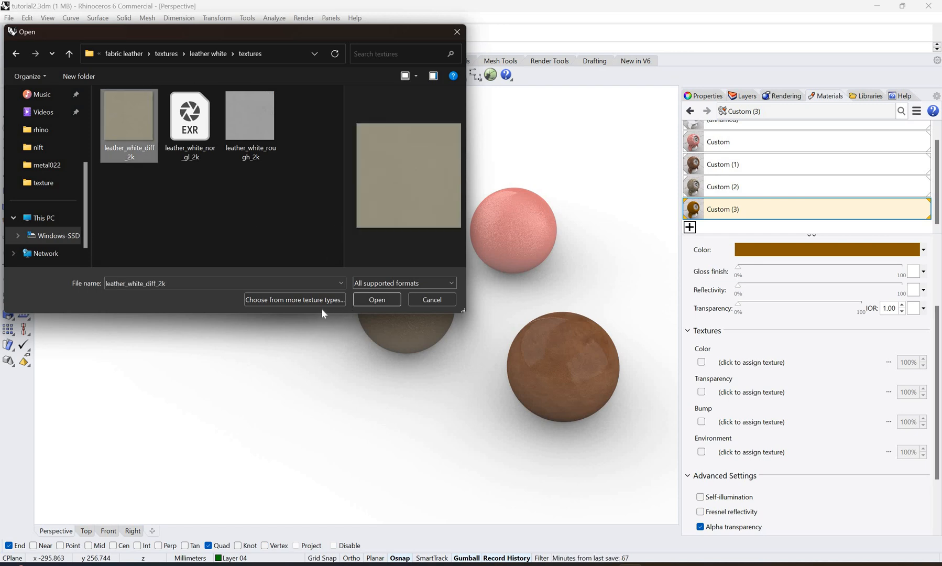
click(382, 298)
- Set the Custom (3) material's gloss finish to 68% and reflectivity to 11%, then deselect its sphere
scroll(283, 267, up, 5)
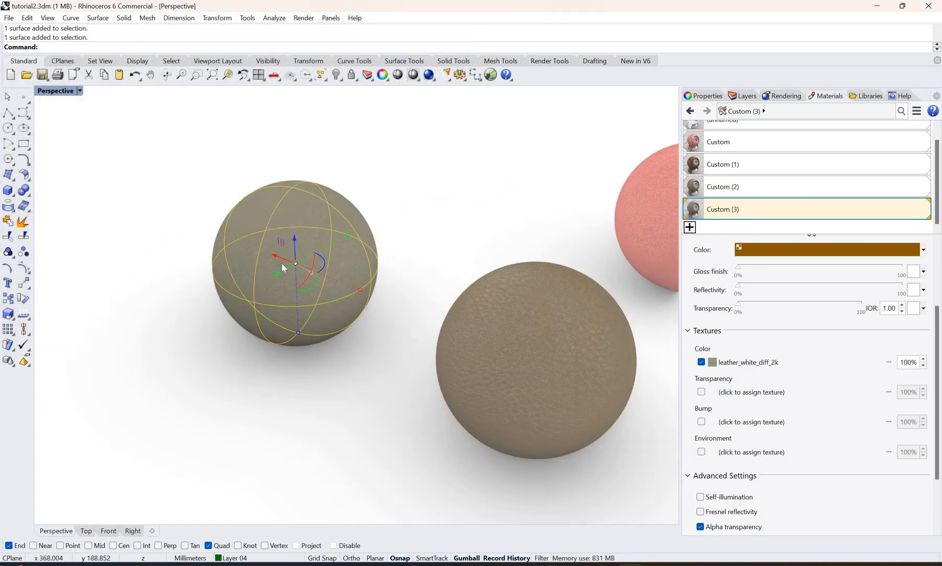
scroll(380, 290, down, 4)
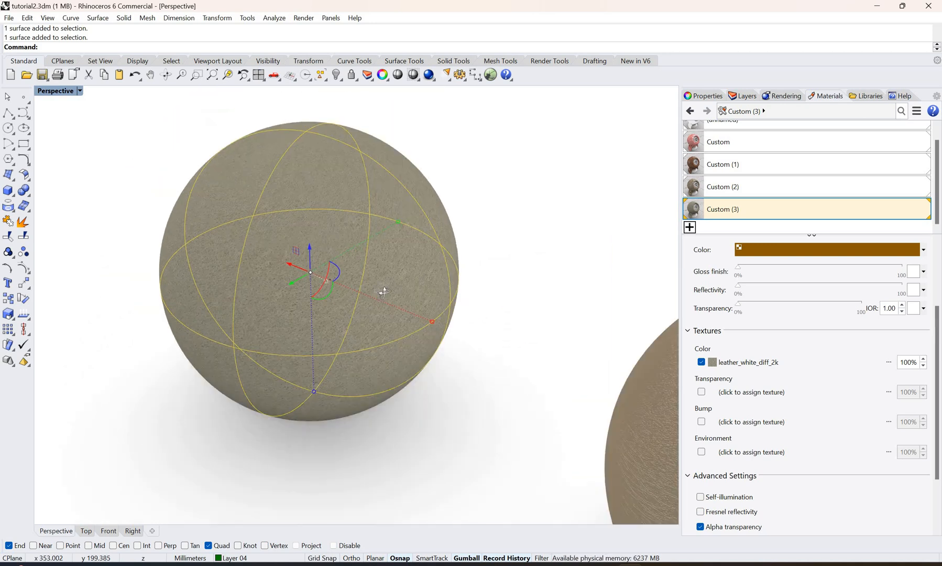
key(Escape)
right_drag(356, 298, 629, 275)
click(449, 249)
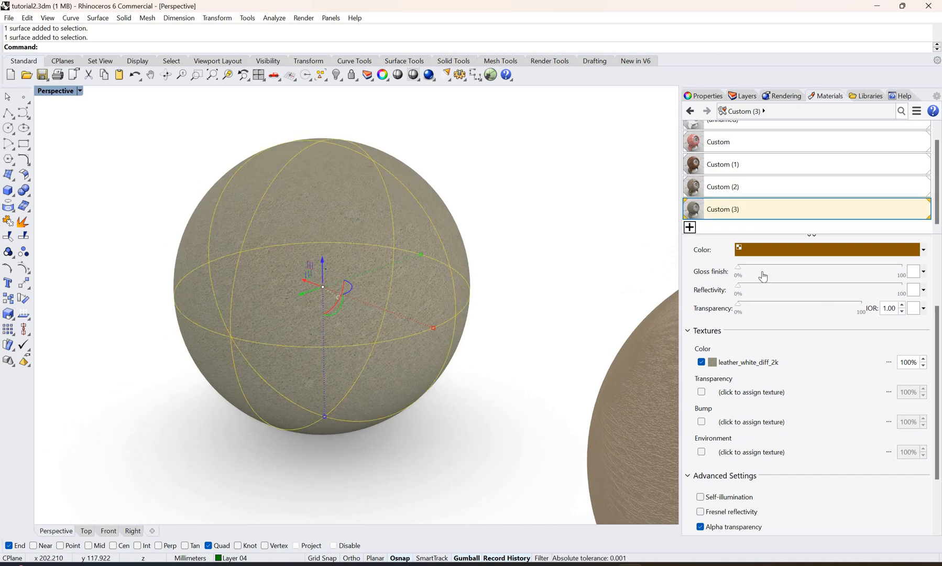
click(850, 280)
drag(737, 292, 755, 291)
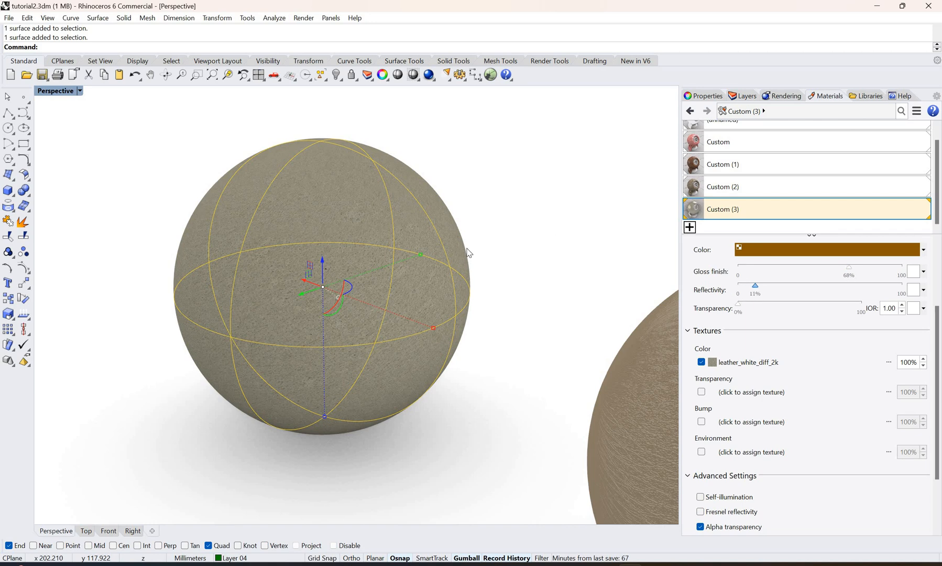
click(469, 241)
right_drag(468, 211, 479, 249)
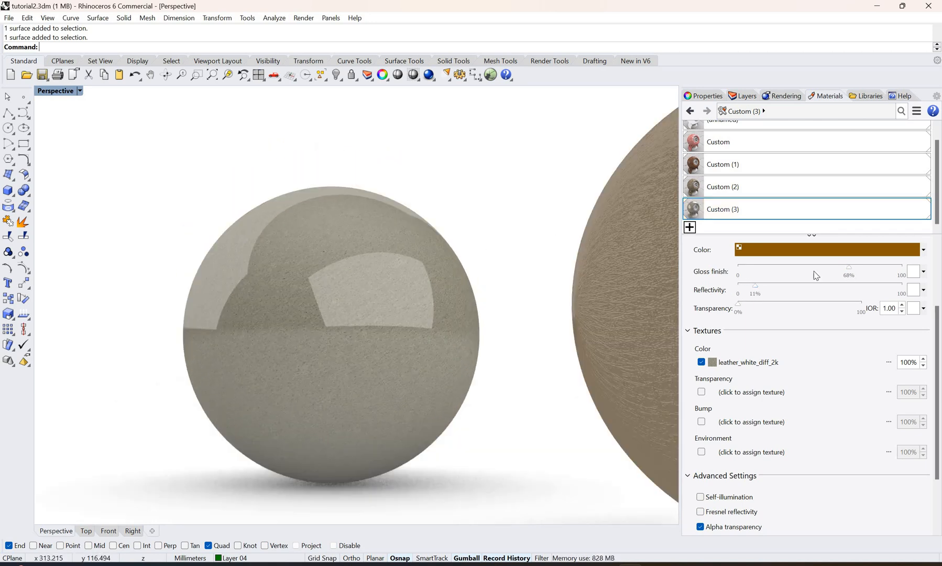
- Lower the Custom (3) material's reflectivity to 3% and compare its sphere with the other spheres
drag(755, 288, 740, 291)
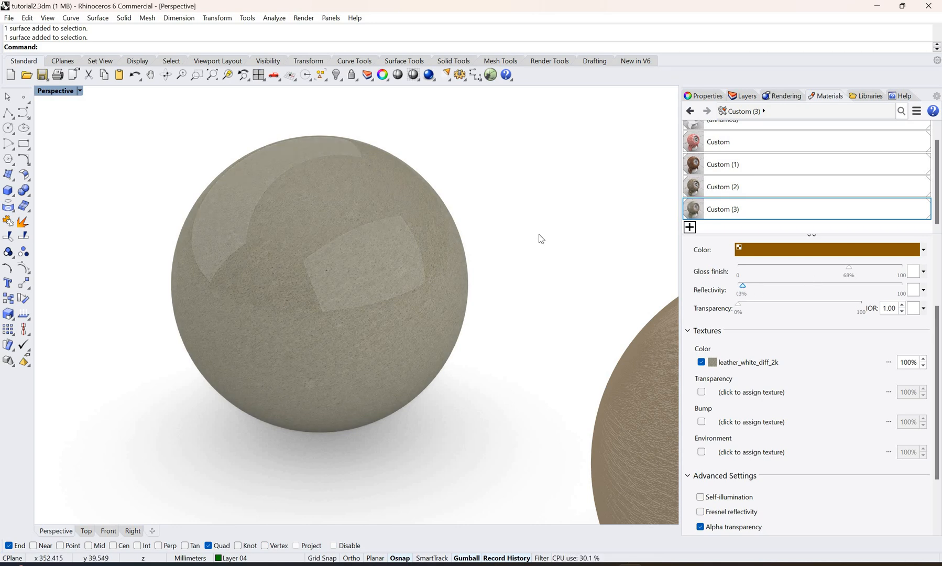
scroll(540, 237, down, 5)
scroll(643, 257, down, 3)
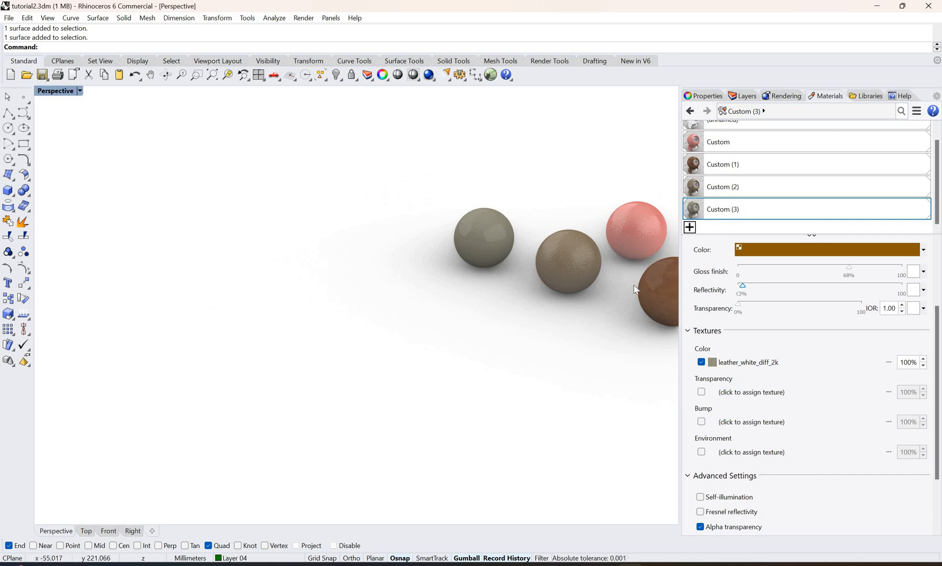
scroll(580, 318, up, 3)
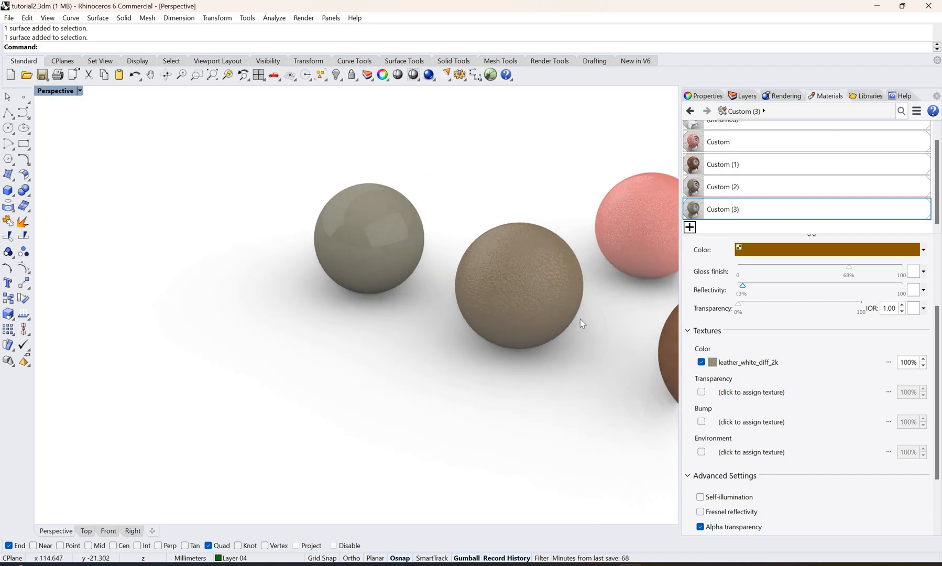